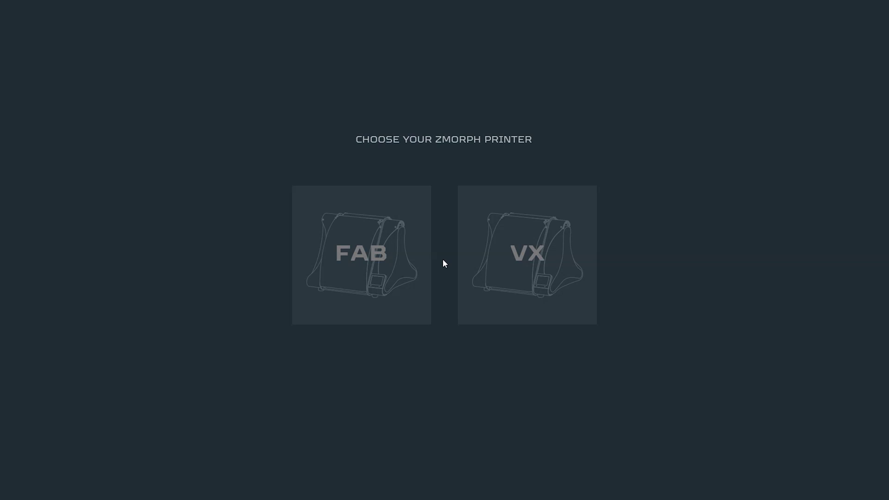
- Choose the FAB printer with the CNC Milling Toolhead and start the project
left_click(368, 255)
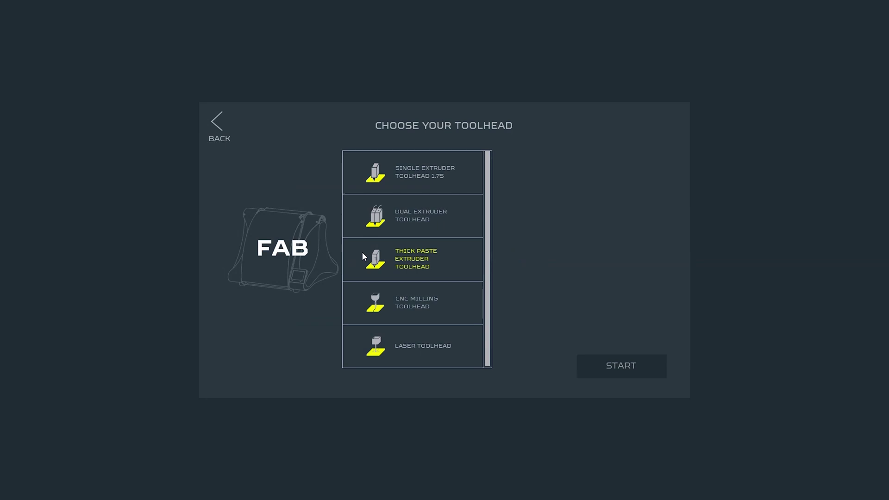
left_click(416, 306)
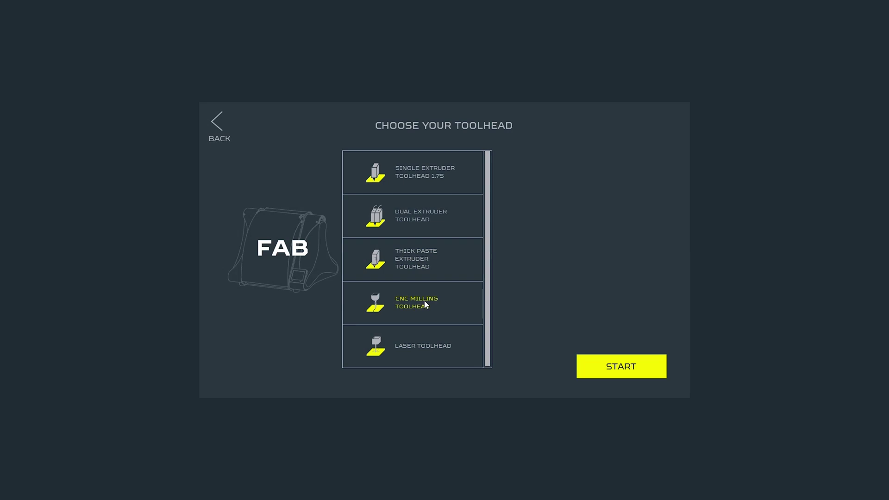
left_click(641, 365)
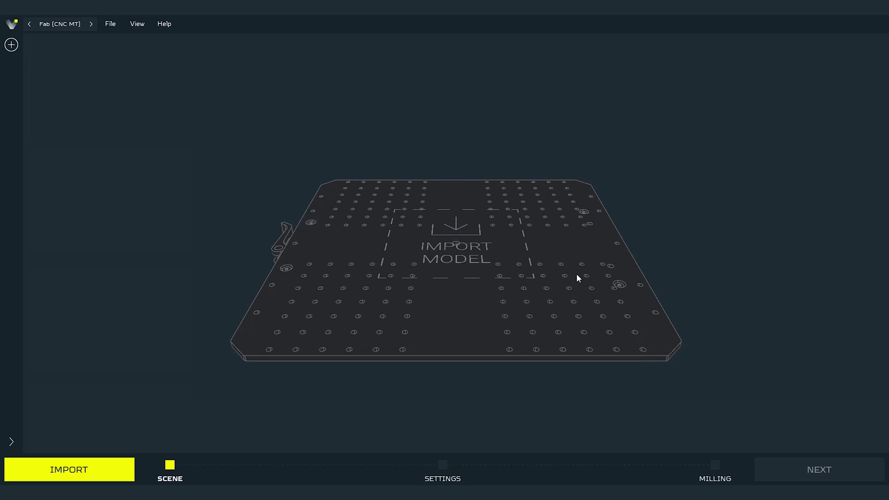
- Import ZMorph Logo New.dxf, placing a 32.03 × 32.04 mm logo on the bed
left_click(488, 262)
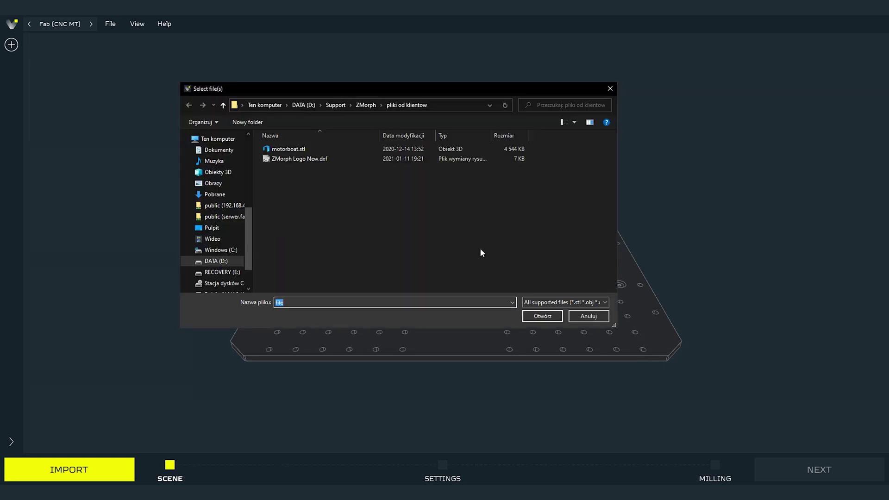
left_click(357, 149)
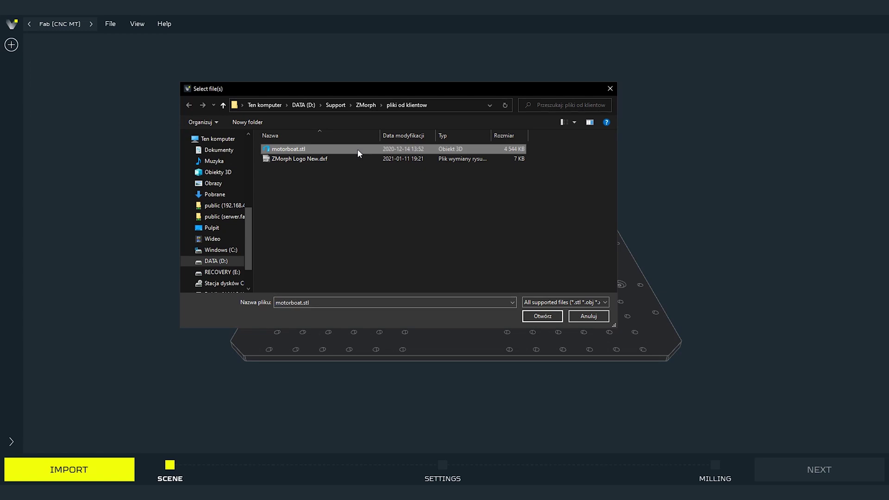
left_click(360, 159)
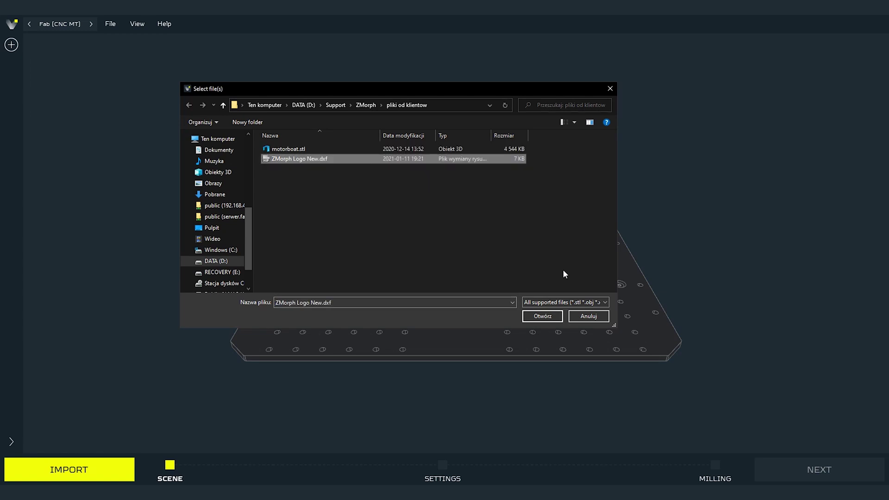
left_click(542, 316)
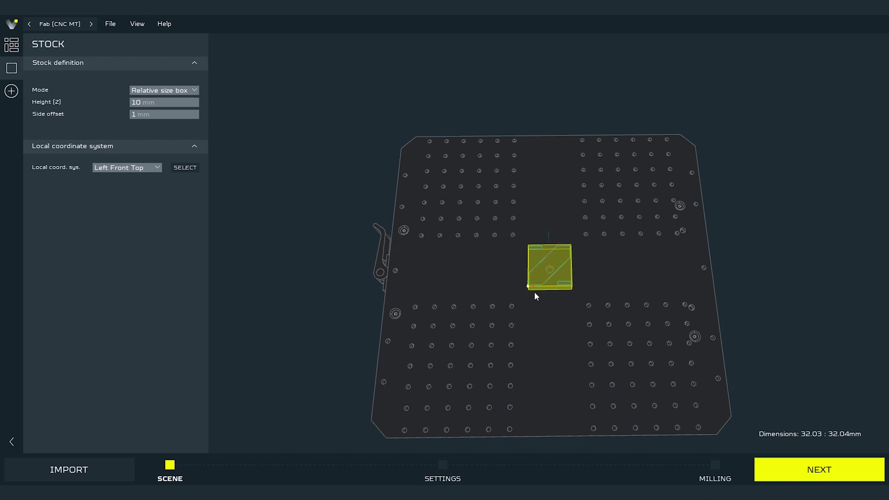
left_click(183, 92)
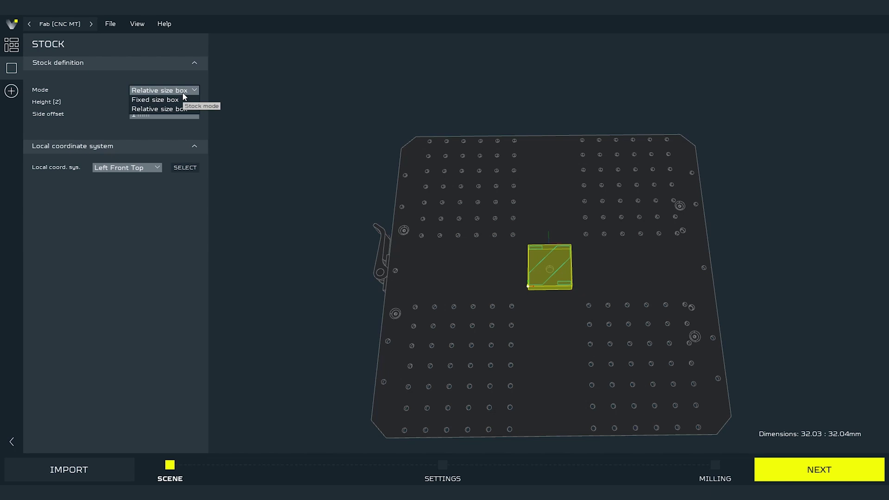
left_click(183, 92)
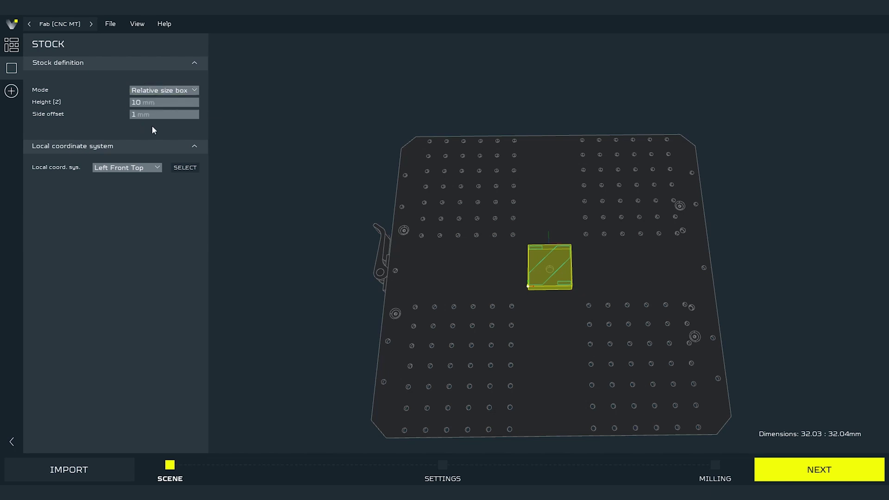
- In DXF Arrangement, scale the logo up to 5.62, then down to 2.00 (63.91 × 63.94 mm)
left_click(13, 46)
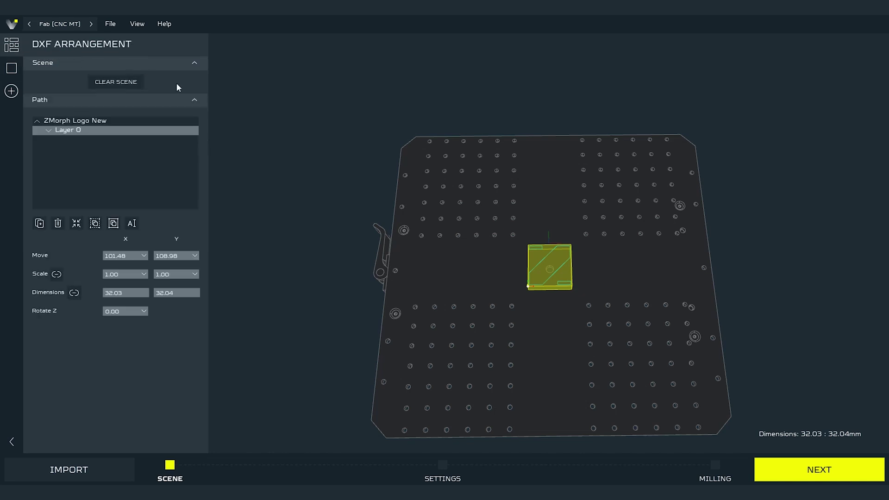
left_click(145, 274)
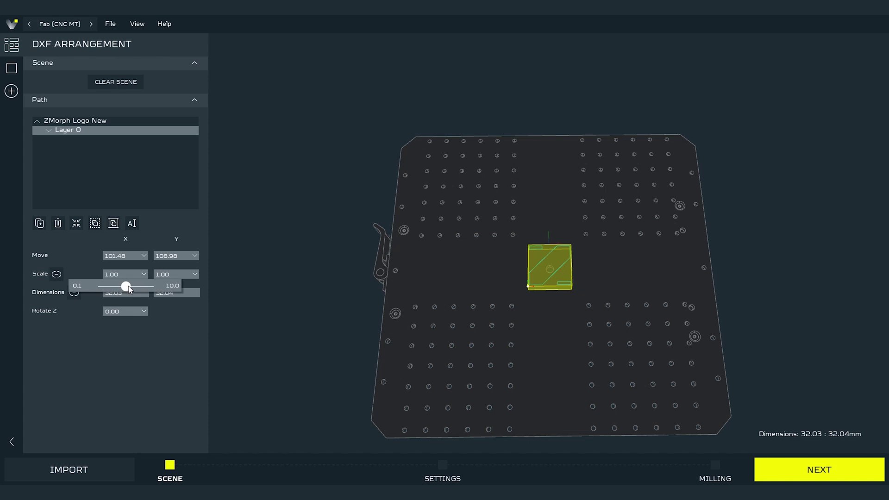
left_click_drag(129, 290, 148, 290)
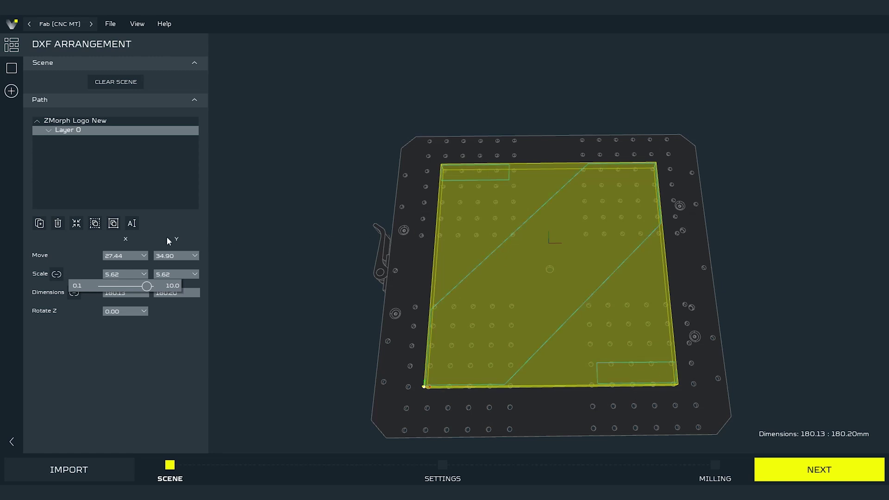
left_click(141, 275)
left_click_drag(146, 285, 136, 289)
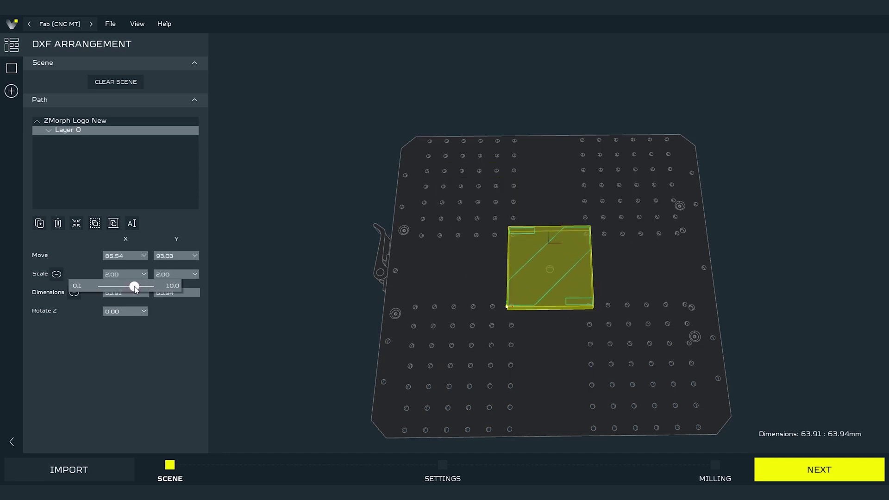
- Switch the stock mode to Fixed size box
left_click(15, 67)
left_click(134, 89)
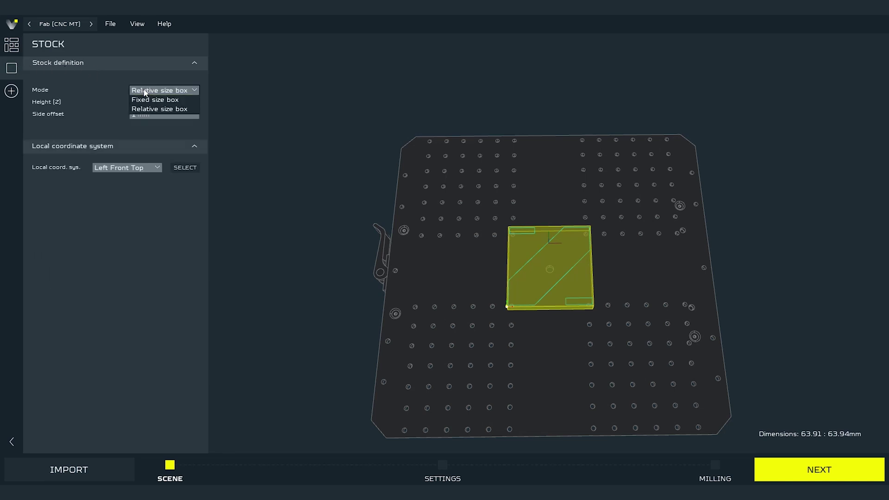
left_click(156, 101)
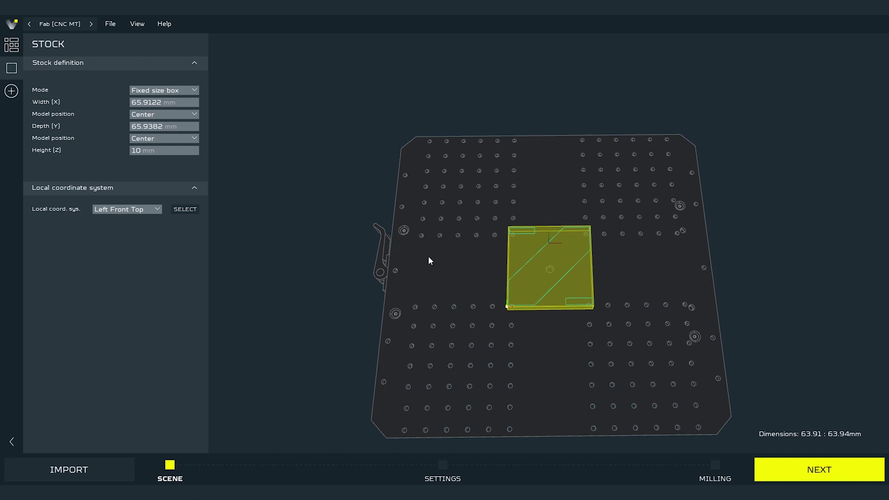
- Set the stock width to 100 mm, depth 200 mm and height 6 mm
left_click(173, 104)
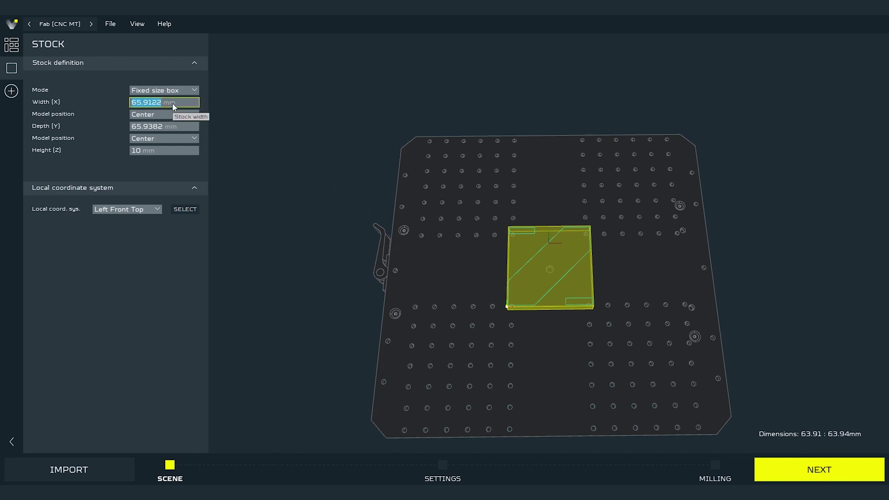
type("100")
key("Return")
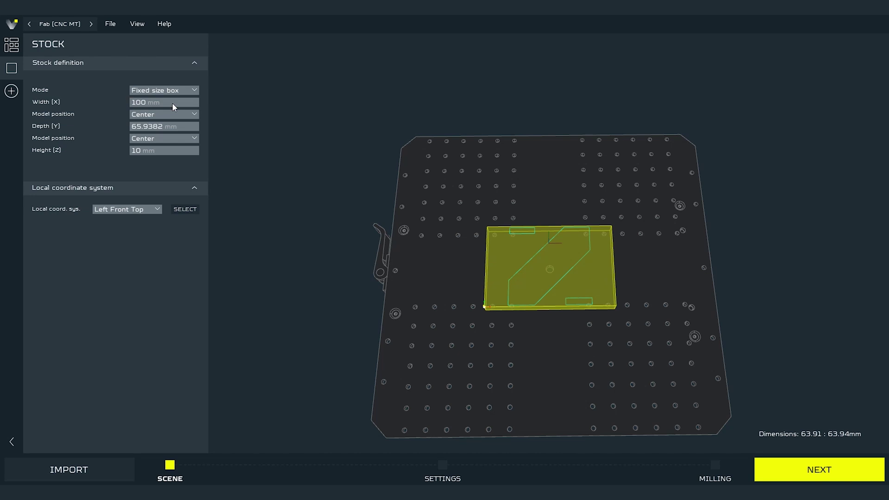
left_click(160, 124)
key("Return")
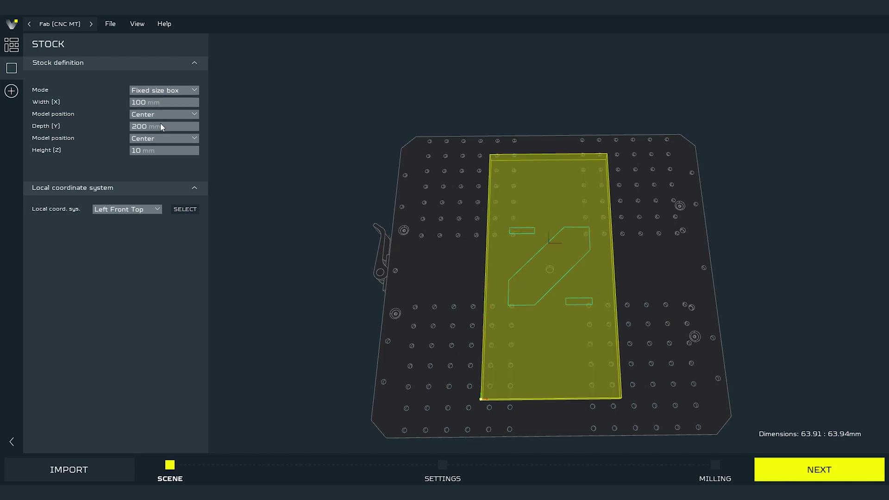
left_click(156, 151)
type("6")
key("Return")
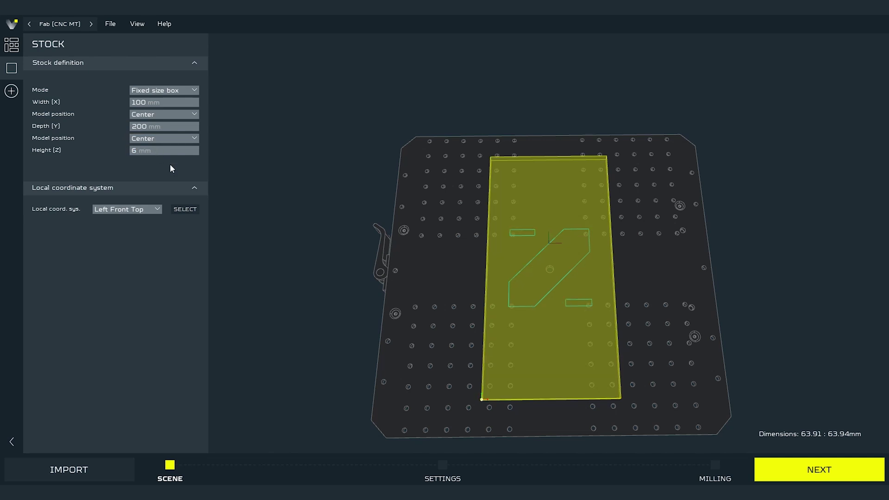
- Rescale the logo to 2.71 in DXF Arrangement, about 86.88 × 86.91 mm
left_click(14, 49)
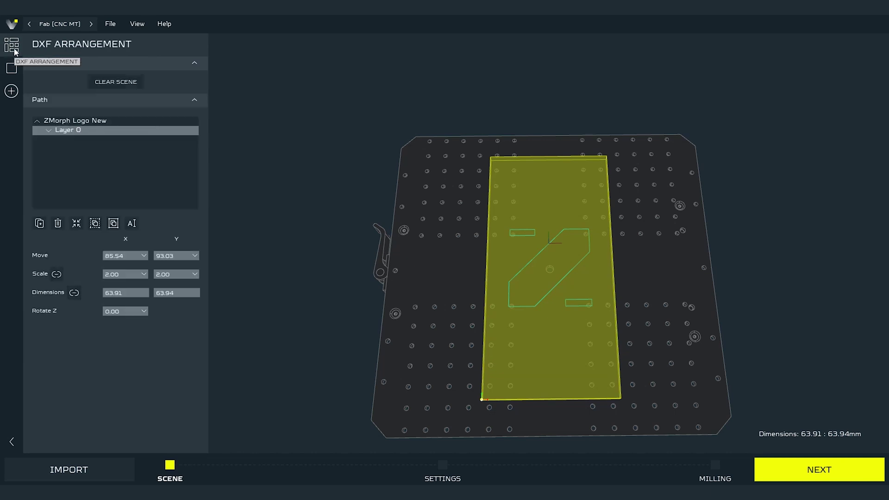
left_click(144, 274)
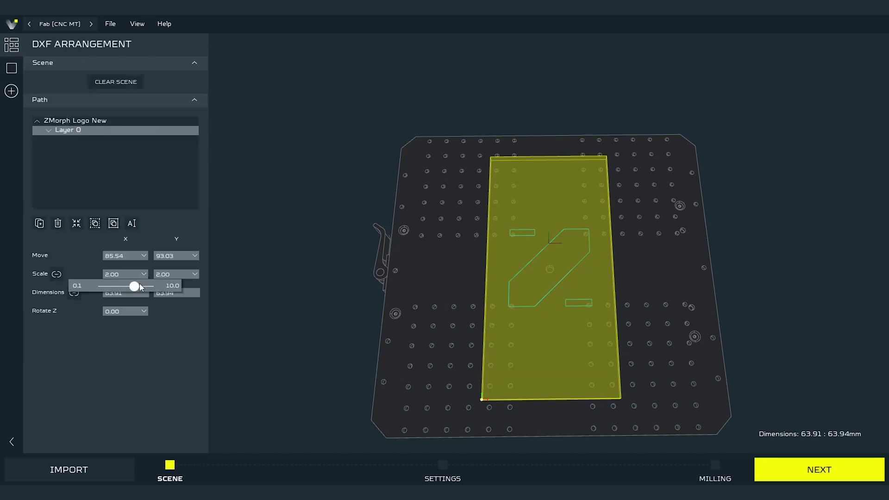
left_click_drag(141, 286, 137, 287)
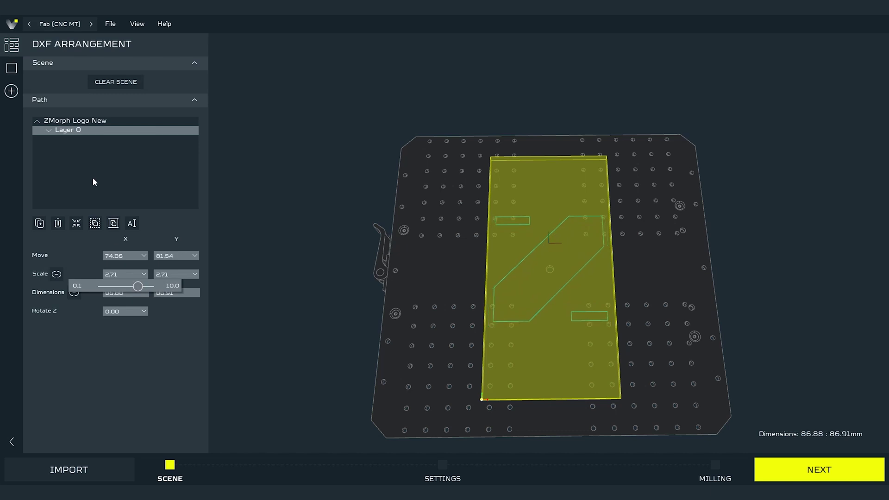
- Keep the stock origin at Left Front Top and proceed to Milling Settings
left_click(12, 68)
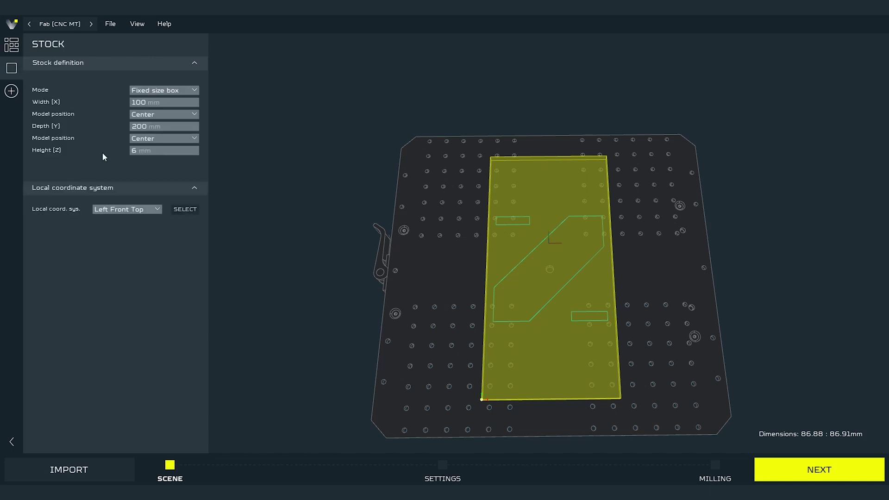
left_click(153, 210)
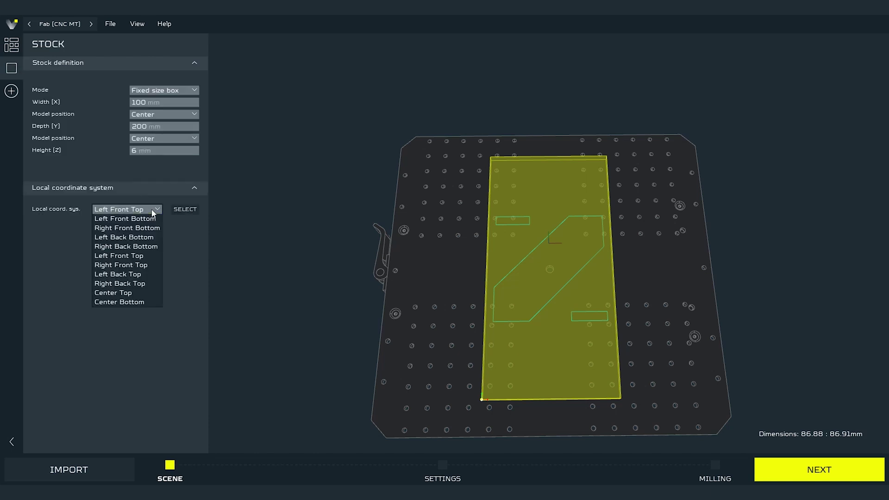
left_click(135, 258)
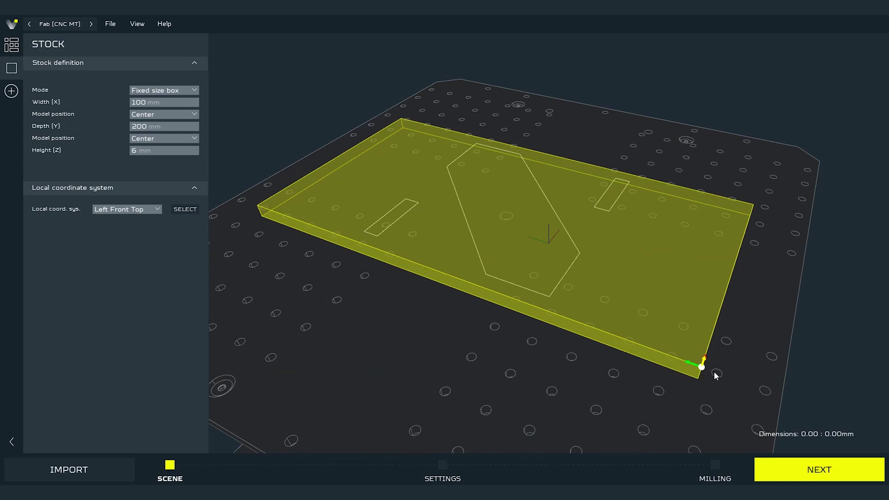
left_click(807, 470)
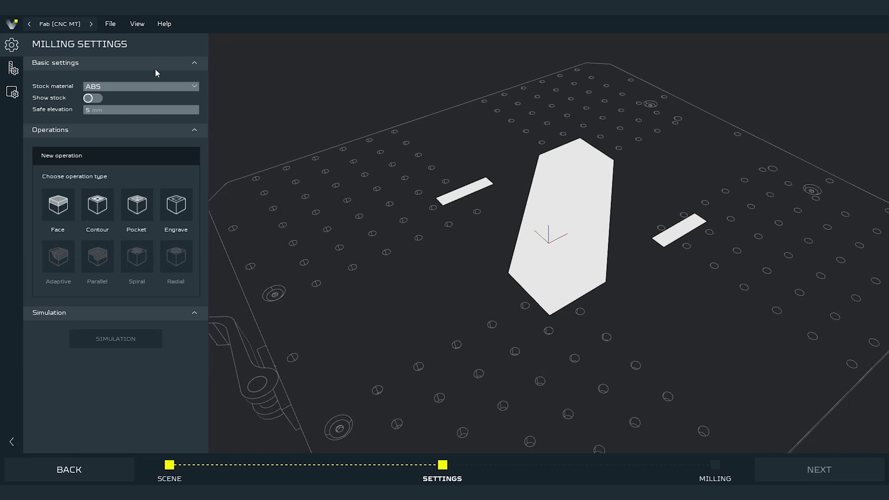
- Browse the stock material list, leaving ABS selected
left_click(168, 87)
scroll(164, 116, "down", 4)
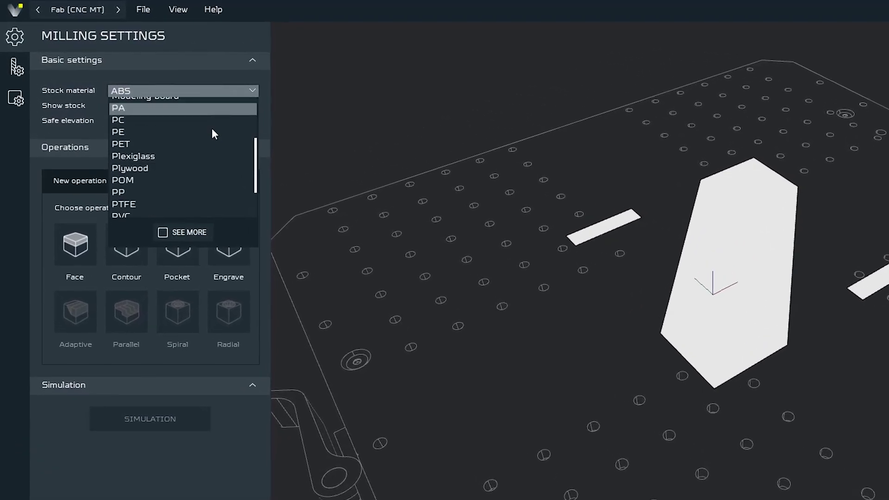
scroll(207, 149, "down", 2)
scroll(207, 149, "up", 2)
scroll(207, 150, "down", 2)
scroll(199, 185, "down", 1)
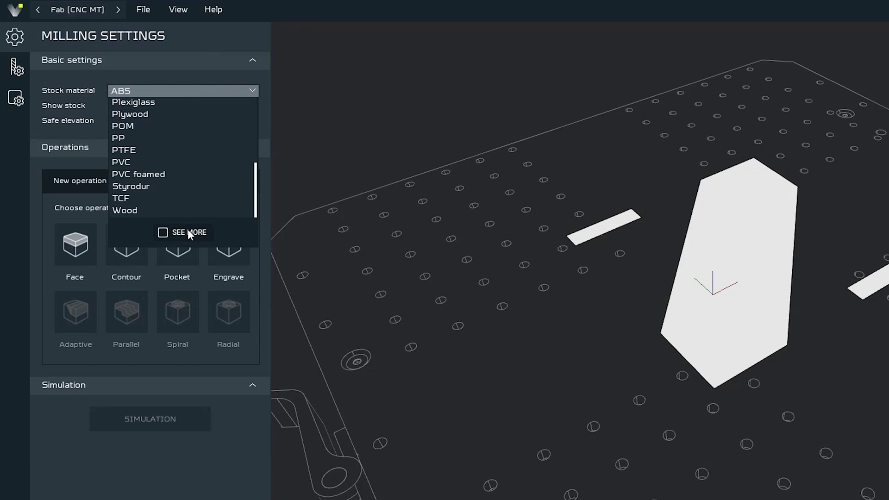
- Open the material library and review the Plexiglass and Wood cutting settings
left_click(188, 231)
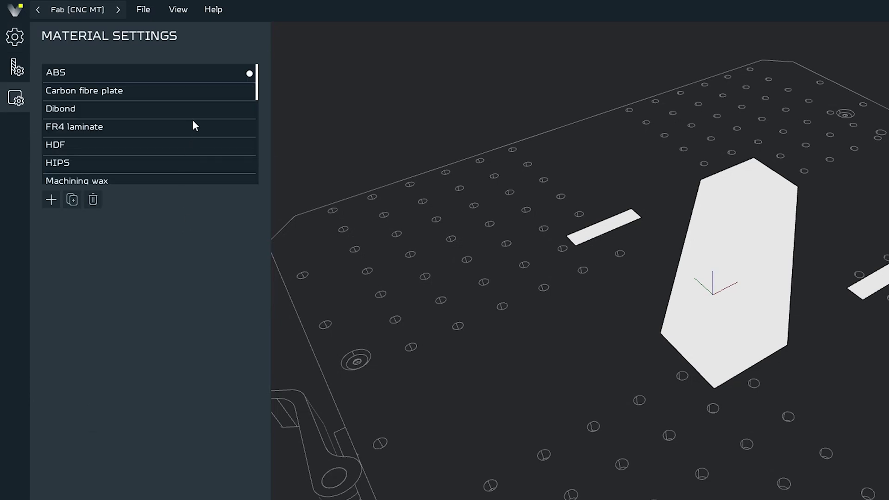
scroll(192, 125, "down", 2)
scroll(177, 124, "down", 2)
left_click(137, 163)
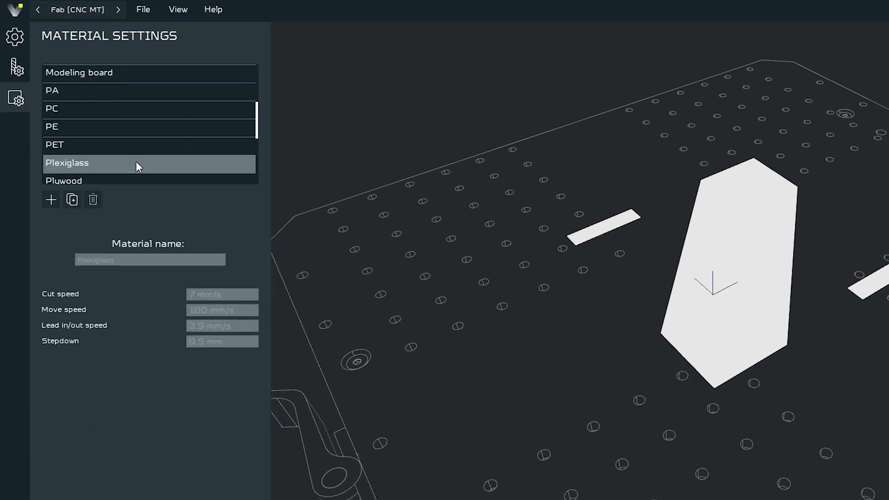
scroll(137, 163, "down", 5)
left_click(136, 171)
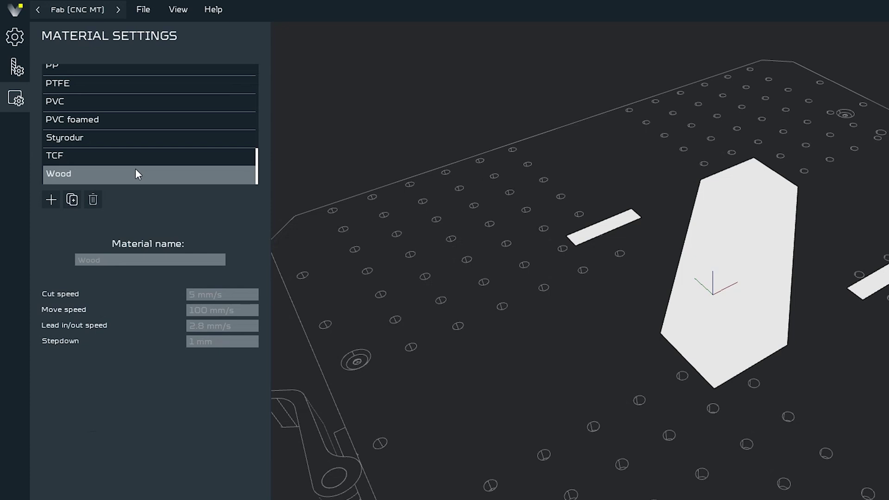
- Add a new material preset named Example
left_click(52, 200)
left_click(132, 262)
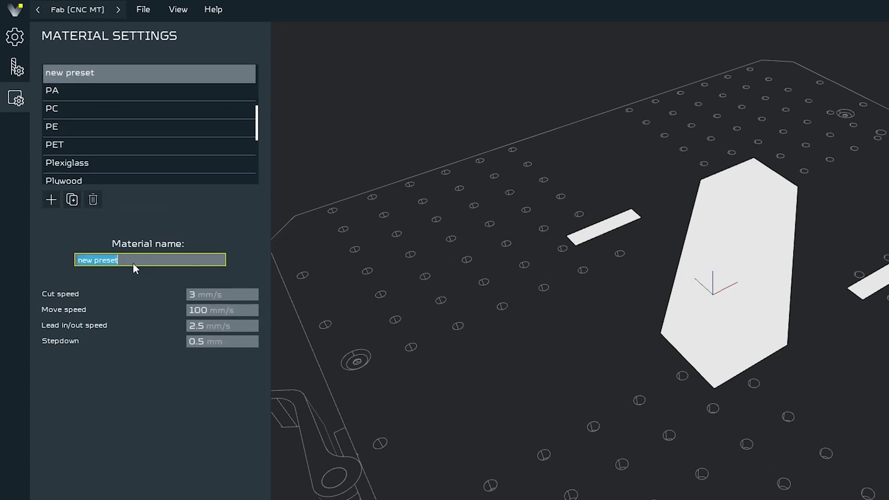
type("Example")
key("Return")
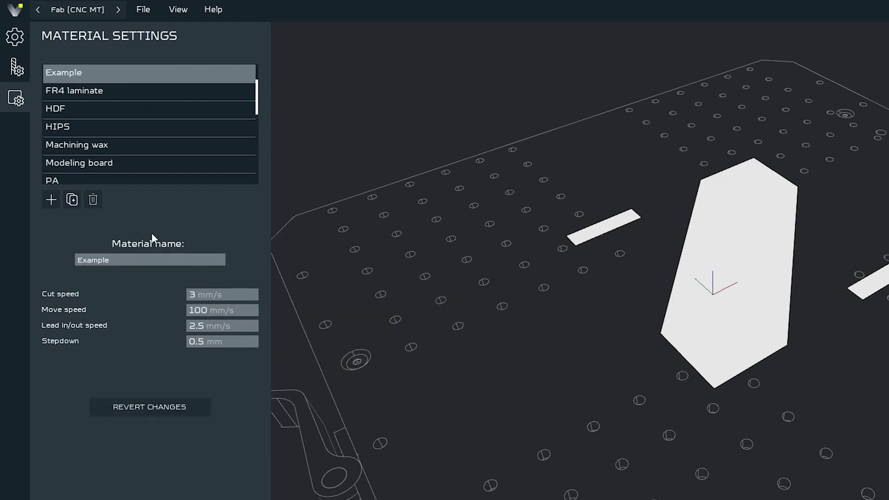
- Back in Milling Settings, set the stock material to Wood and turn on Show stock
left_click(15, 42)
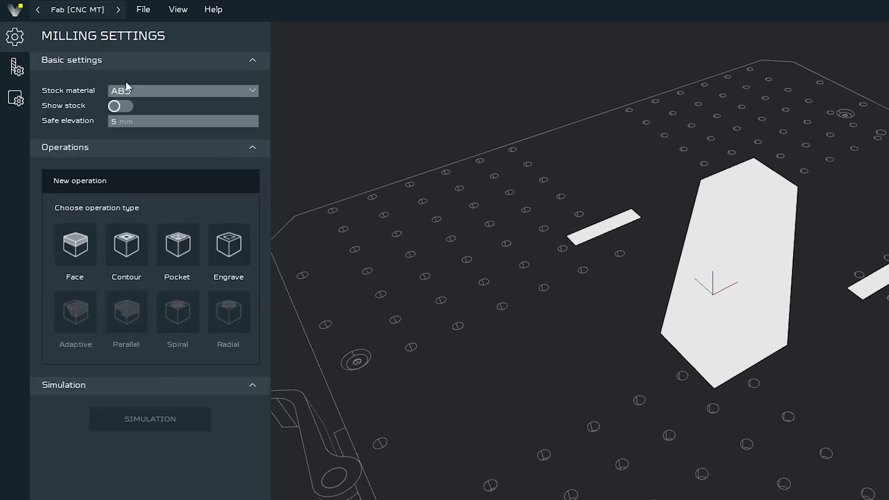
left_click(154, 93)
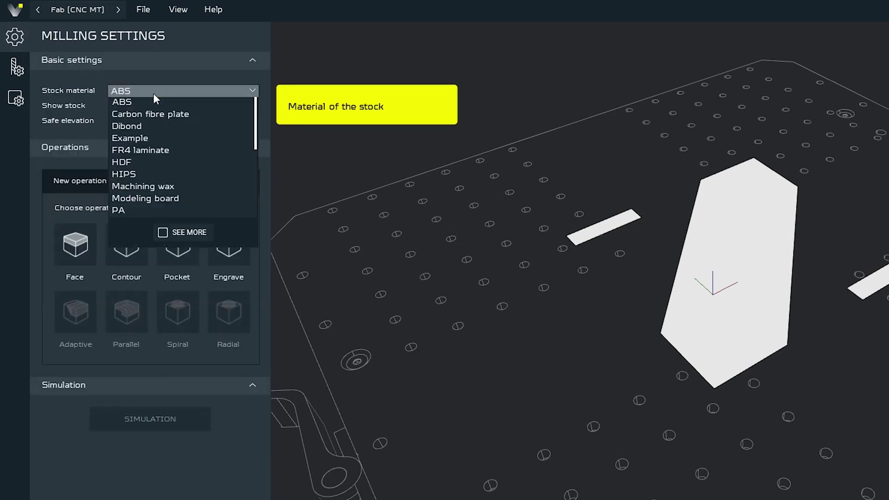
left_click(185, 138)
left_click(190, 90)
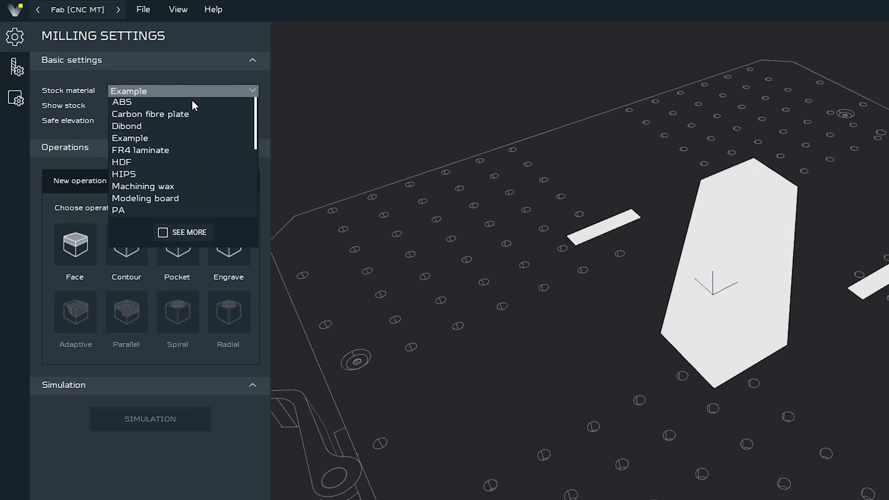
scroll(204, 167, "down", 3)
scroll(207, 172, "down", 2)
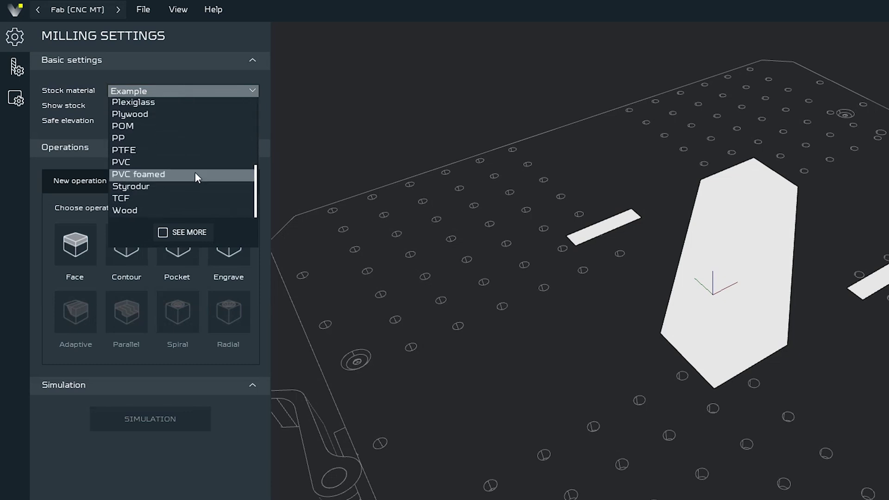
left_click(188, 209)
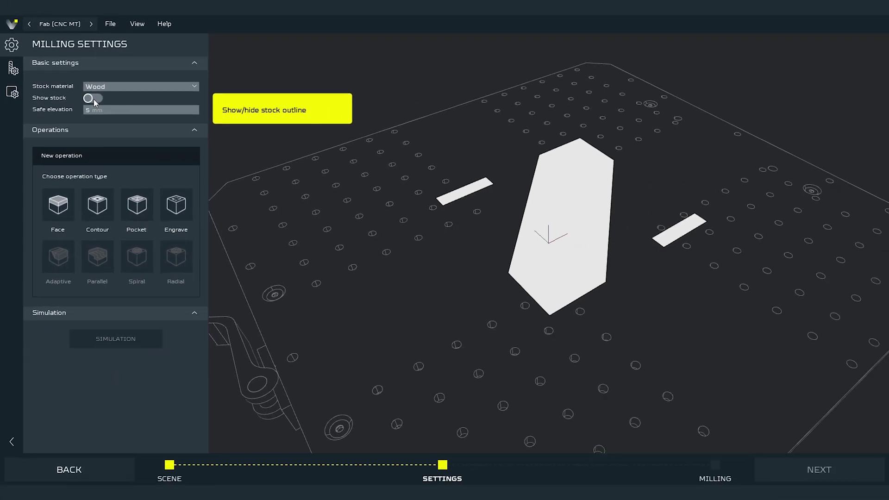
left_click(94, 100)
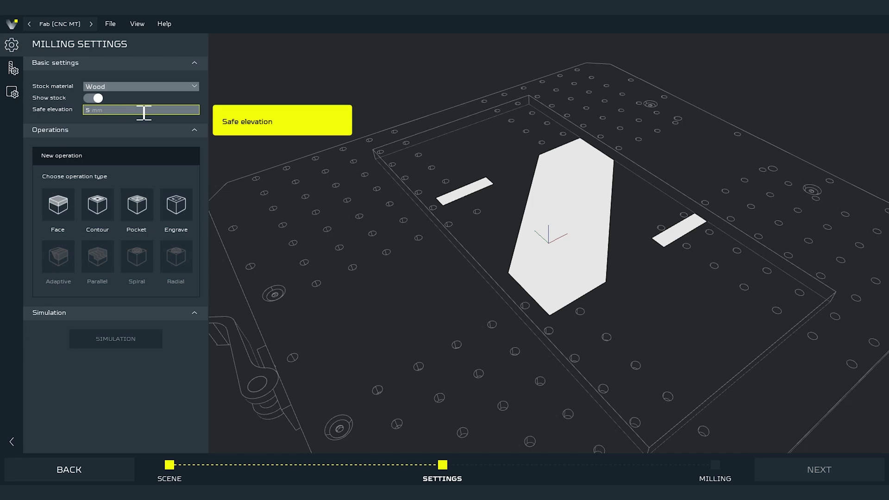
- Add a Face operation on the Stock contour with a -2 mm final depth offset
left_click(64, 206)
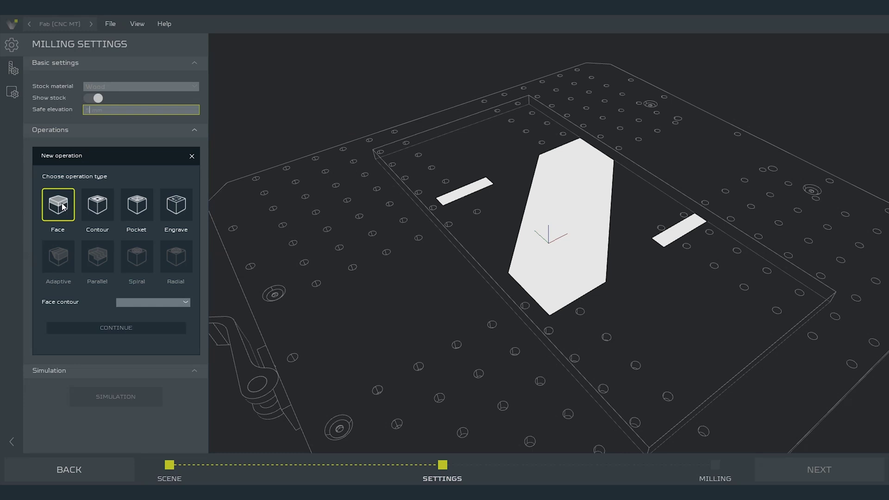
left_click(163, 303)
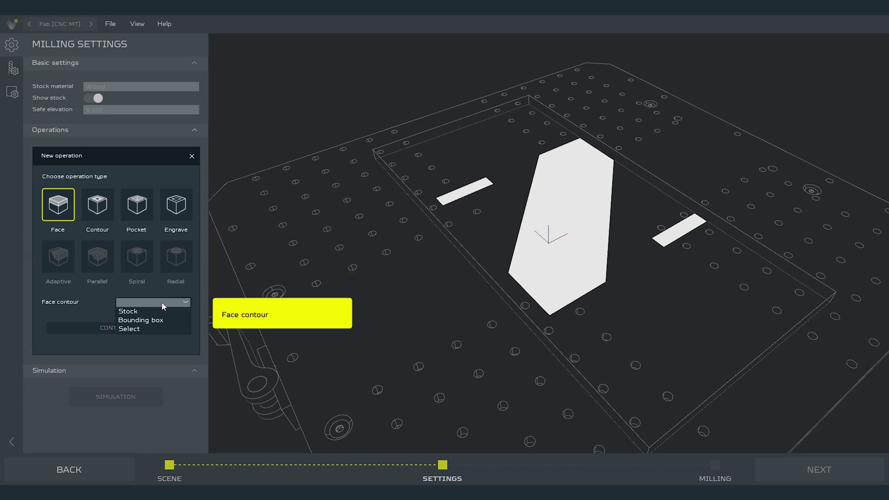
left_click(161, 311)
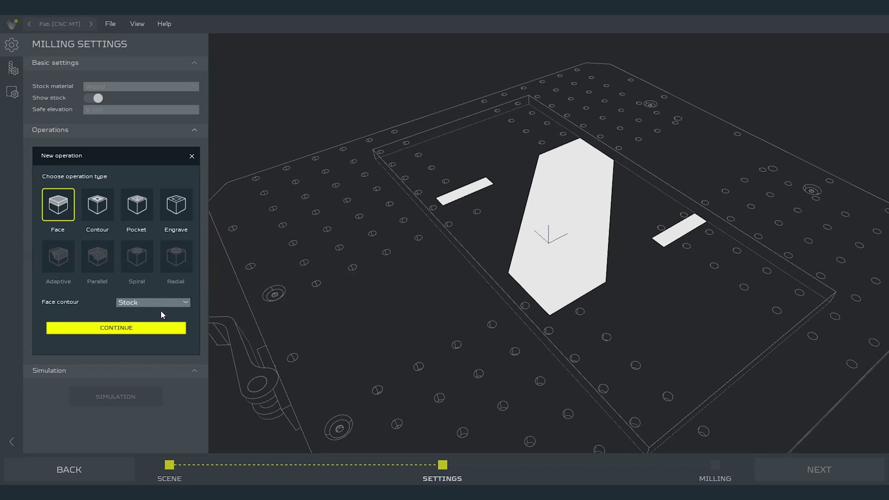
left_click(135, 328)
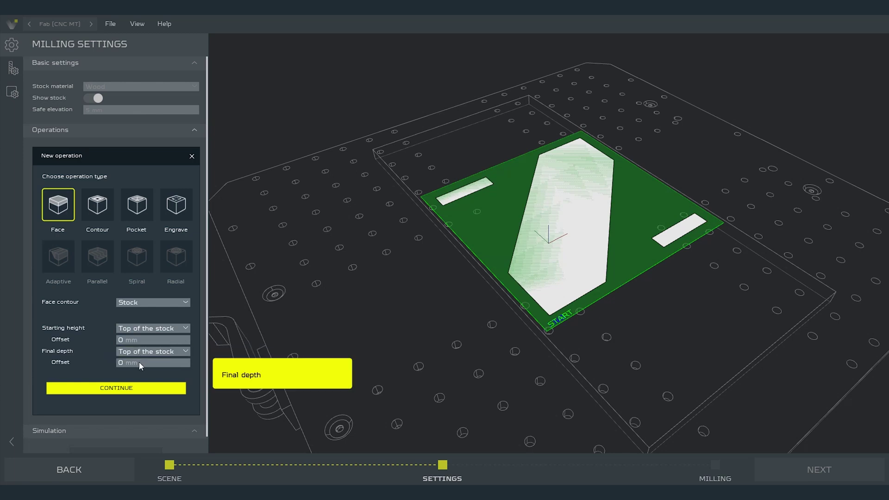
type("-2")
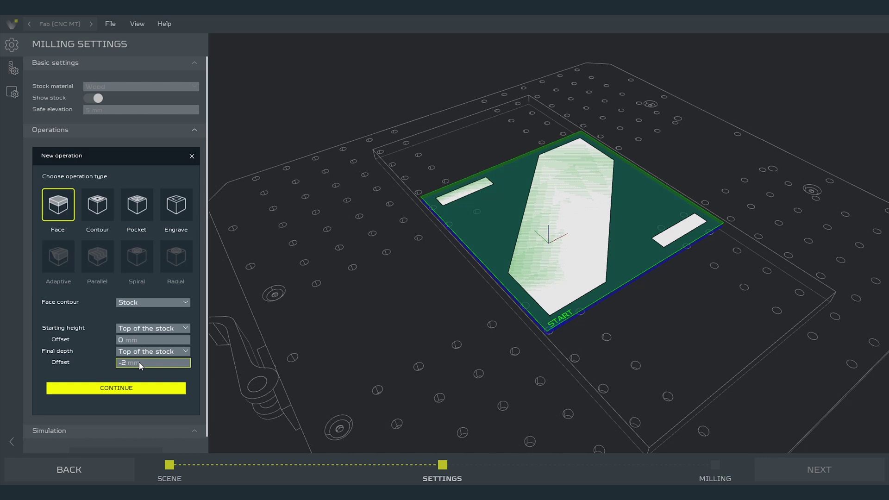
left_click(139, 388)
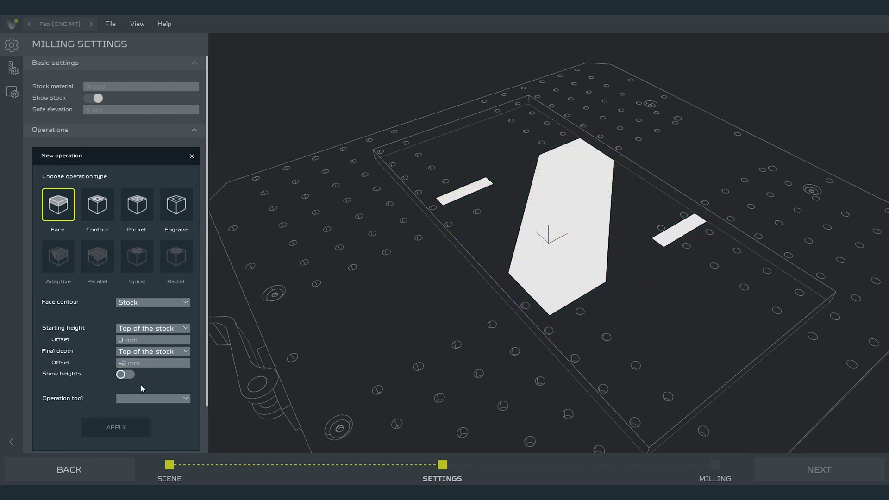
- Turn on Show heights and orbit the view to inspect the Face operation's milling heights
left_click(148, 398)
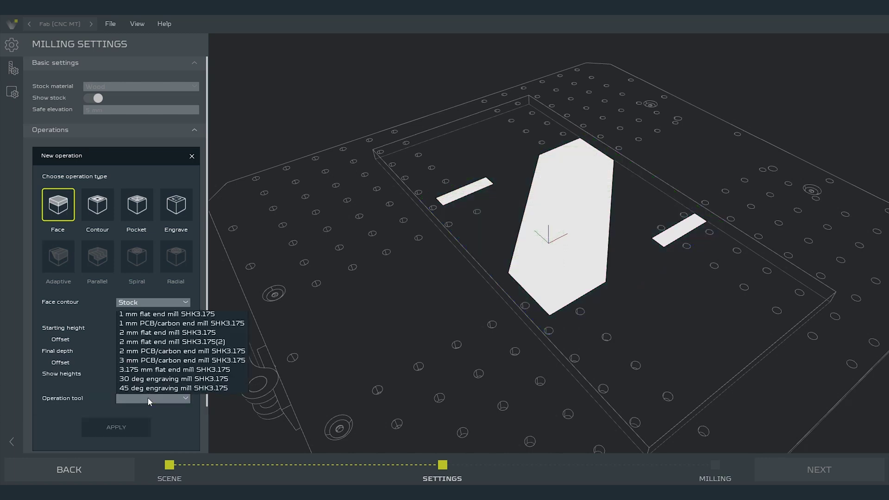
left_click(148, 397)
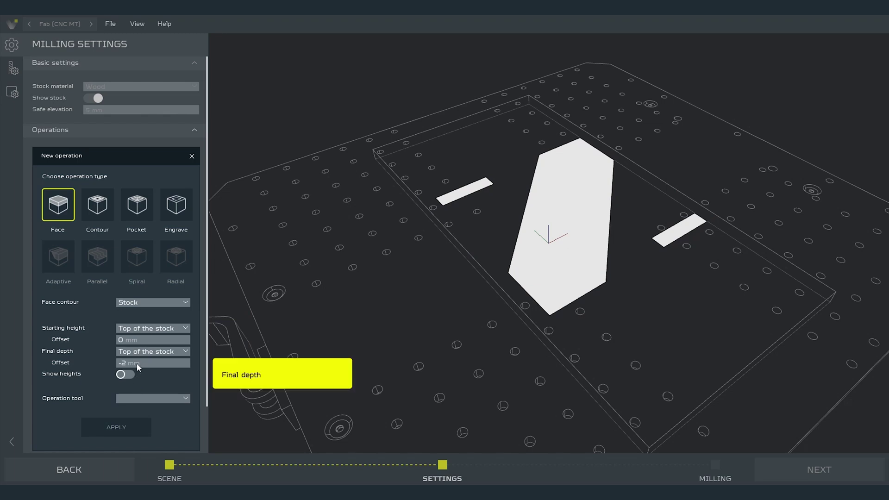
left_click(124, 374)
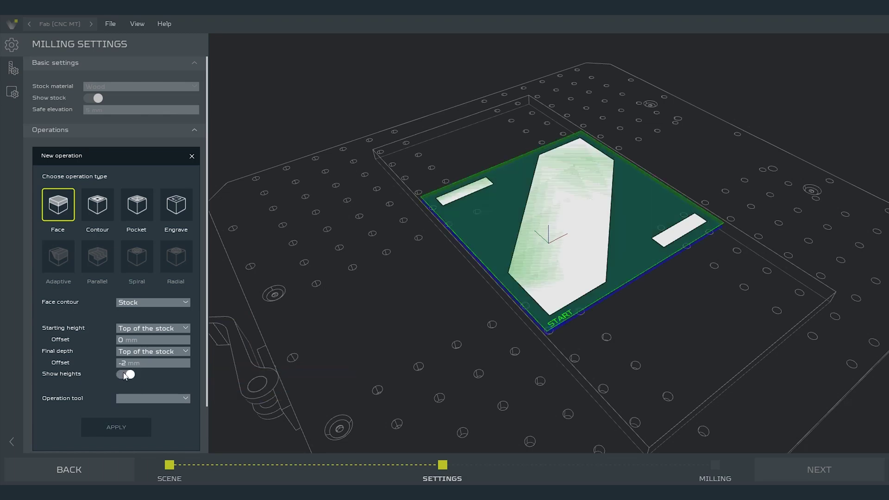
left_click_drag(512, 352, 523, 296)
scroll(478, 282, "up", 5)
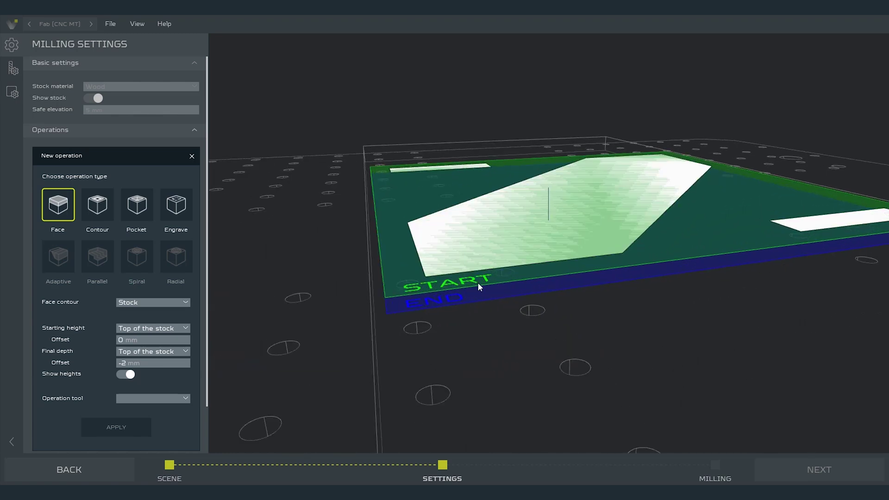
mouse_move(378, 306)
left_mouse_down()
mouse_move(391, 293)
mouse_move(392, 309)
left_mouse_up()
- Assign the 2 mm flat end mill to the Face operation and apply it
left_click(145, 398)
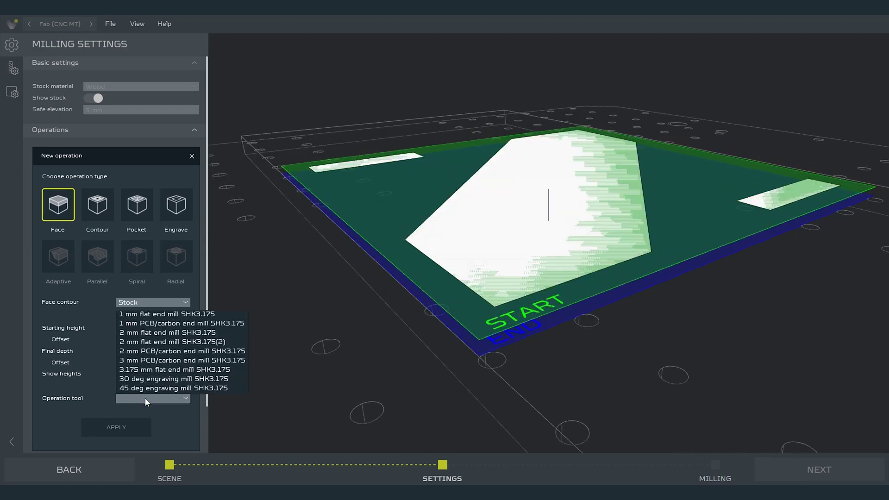
left_click(162, 342)
left_click_drag(376, 321, 401, 332)
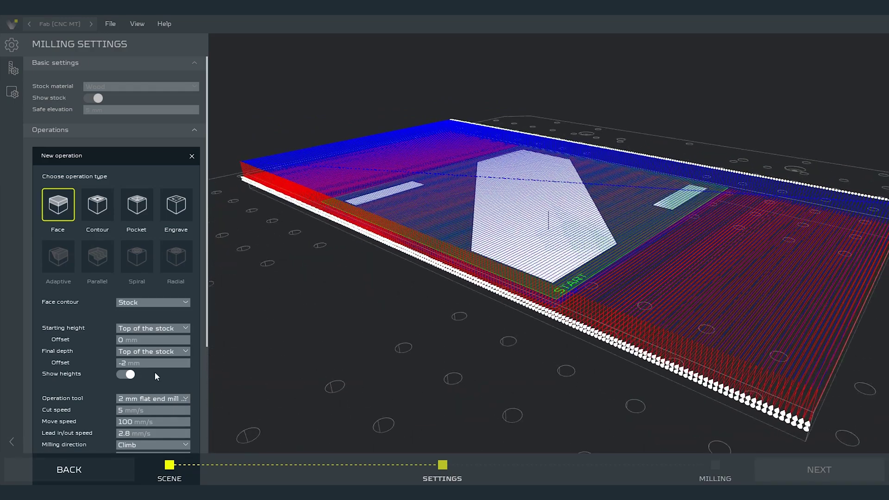
scroll(128, 384, "down", 3)
left_click(129, 390)
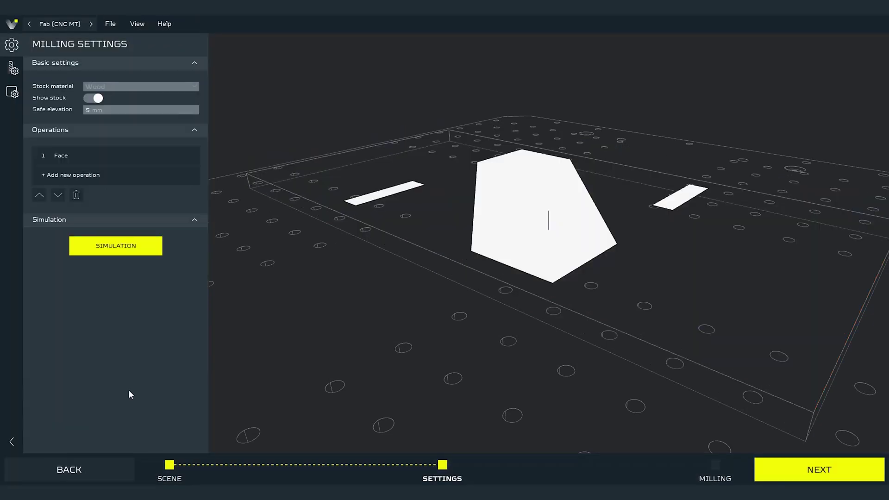
- Add a Contour operation and pick the hexagon and both small rectangle outlines as its contours
left_click(65, 174)
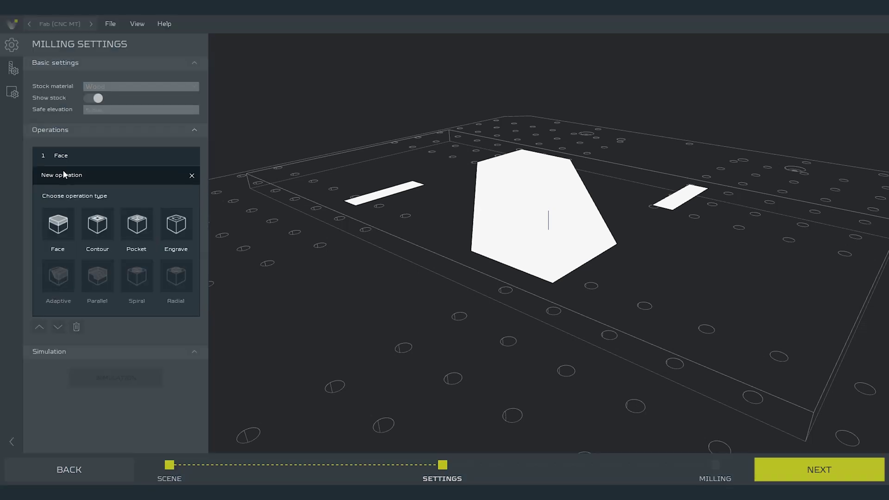
left_click(96, 223)
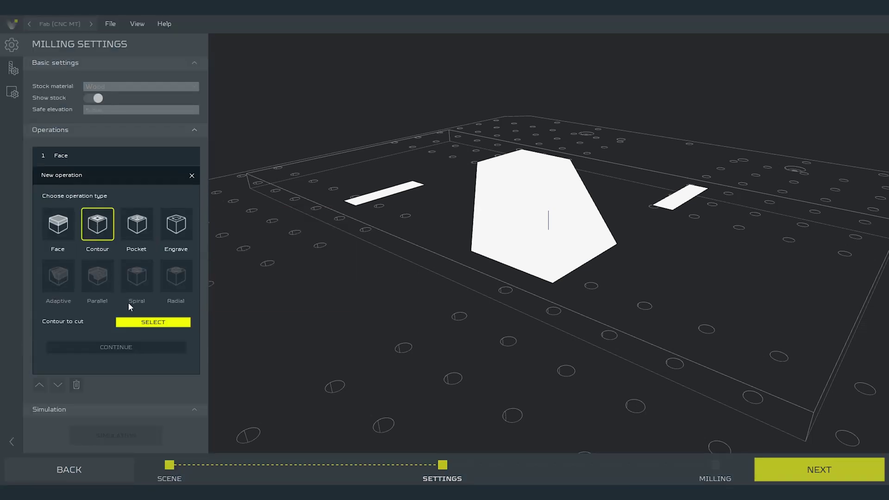
scroll(377, 241, "up", 4)
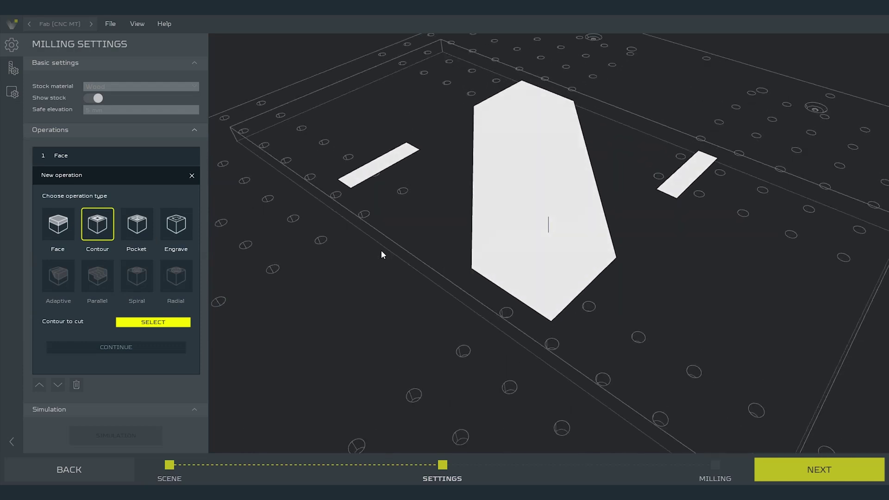
left_click(175, 321)
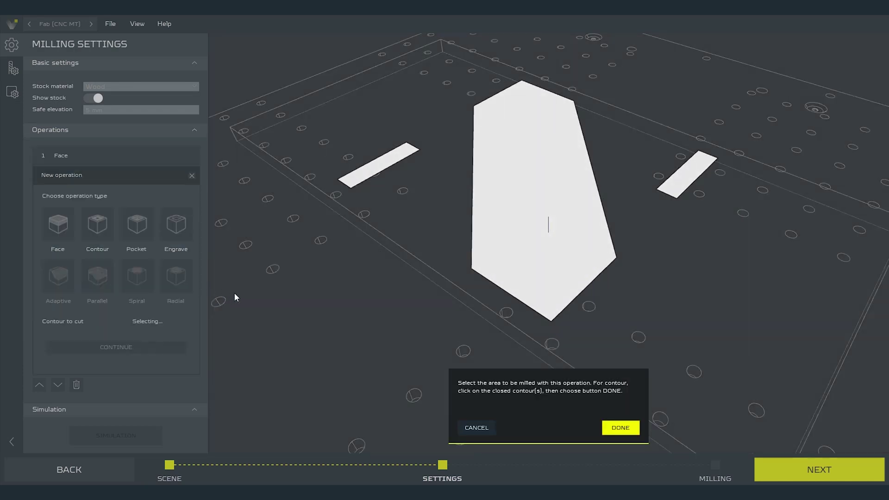
left_click(387, 169)
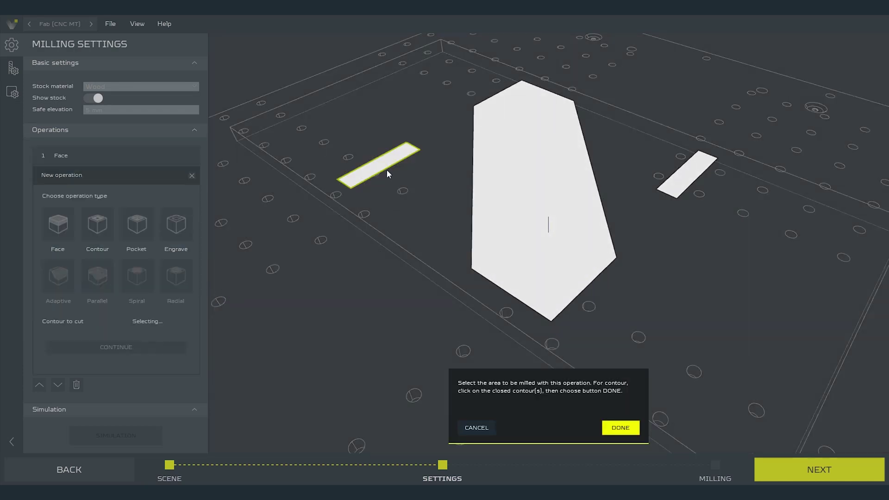
left_click(470, 179)
left_click(672, 181)
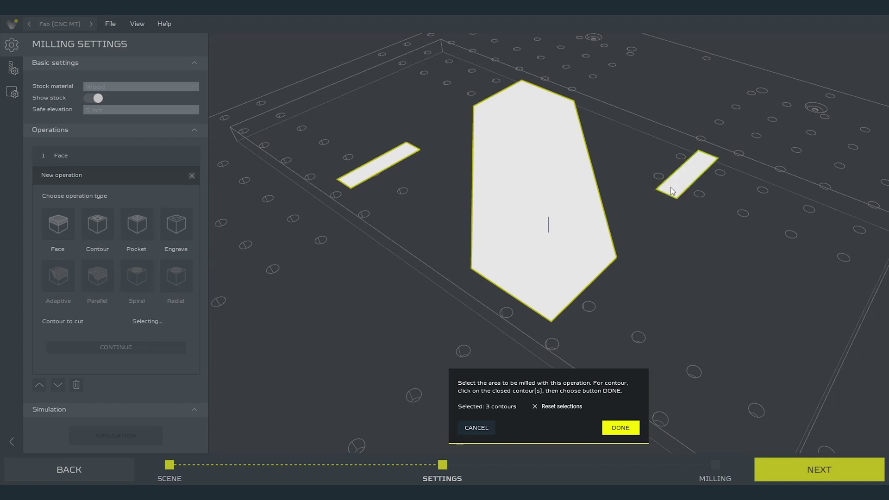
left_click(621, 427)
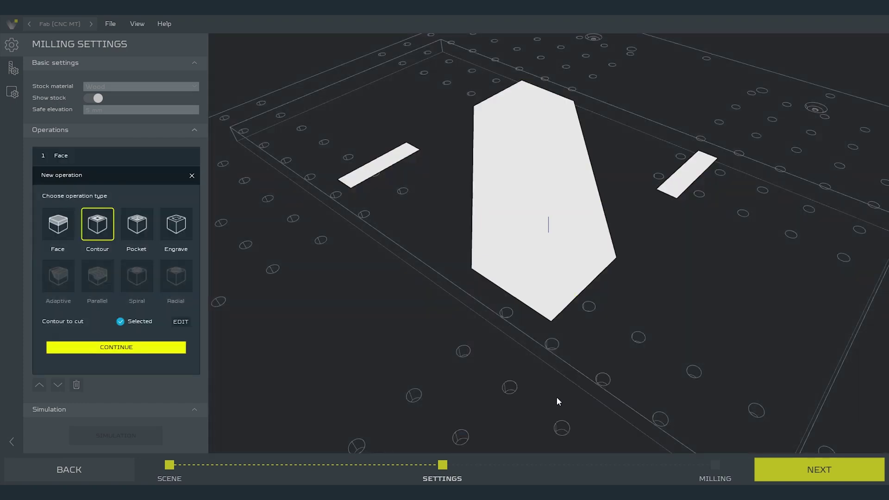
- Set the contour's final depth to Top of the stock with an offset of -2
left_click(152, 343)
scroll(155, 348, "down", 1)
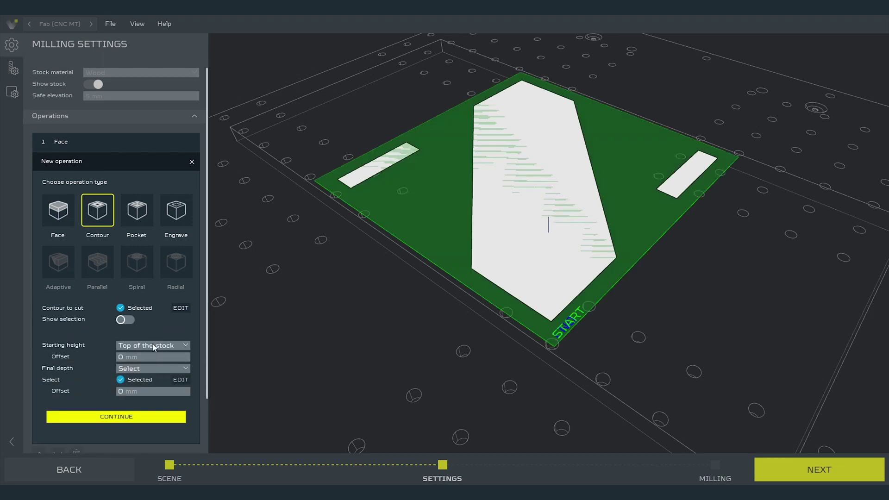
left_click(153, 368)
left_click(153, 378)
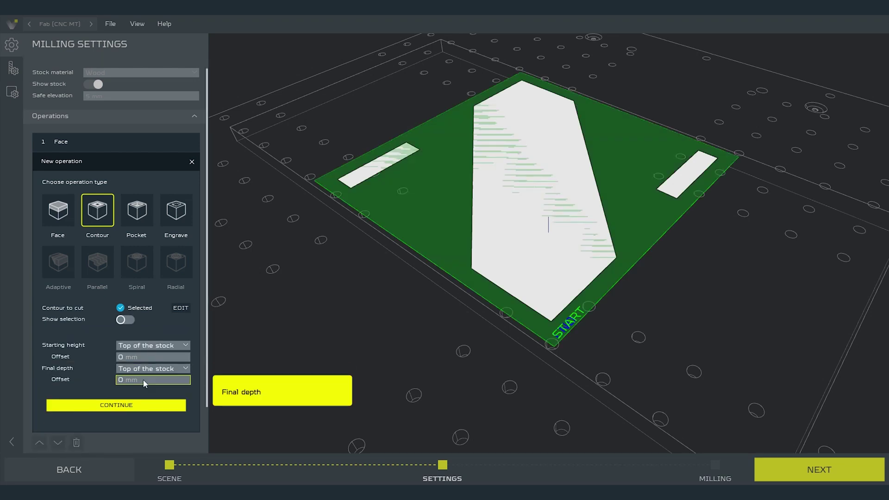
left_click(145, 380)
type("-2")
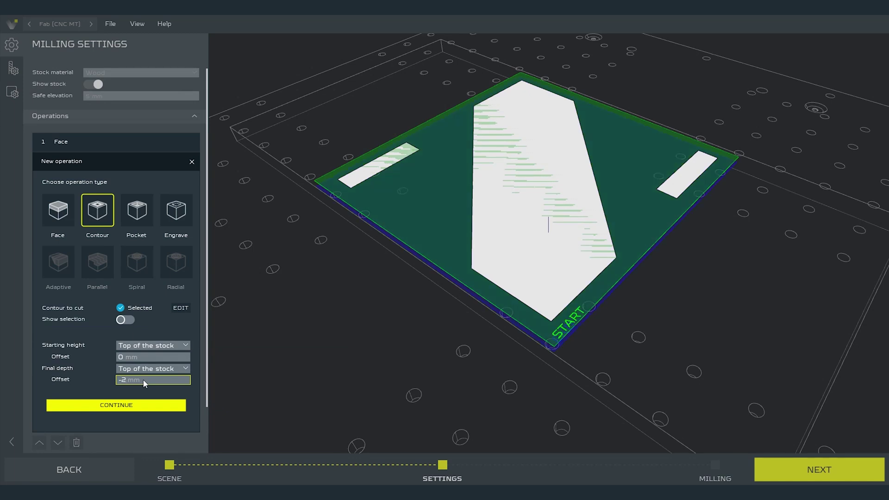
- Choose the 2 mm flat end mill as the contour's cutting tool
left_click(145, 404)
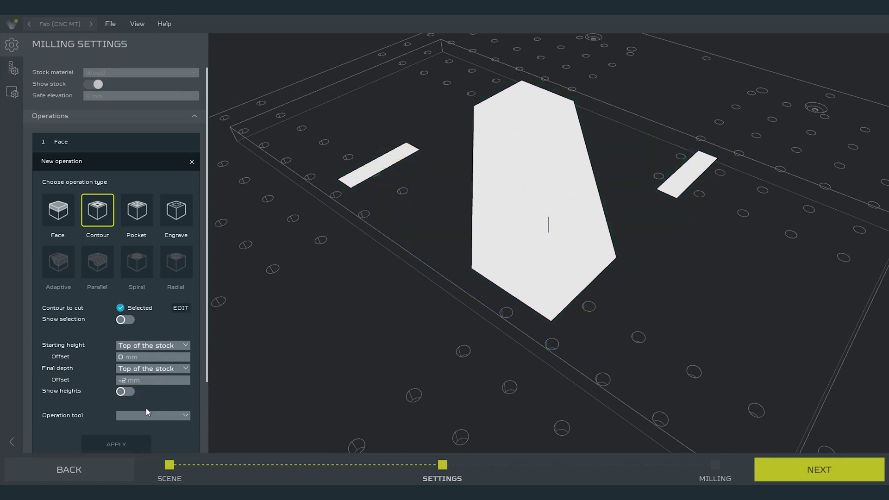
left_click(149, 415)
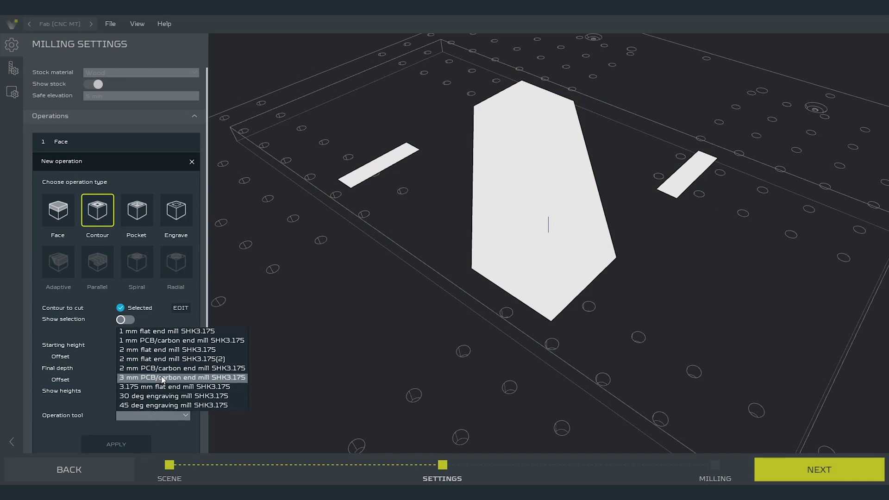
left_click(177, 351)
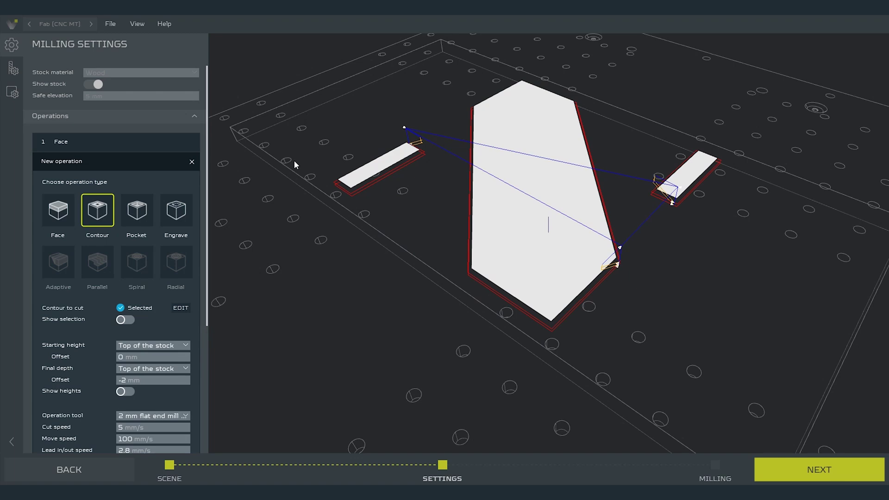
scroll(329, 162, "up", 5)
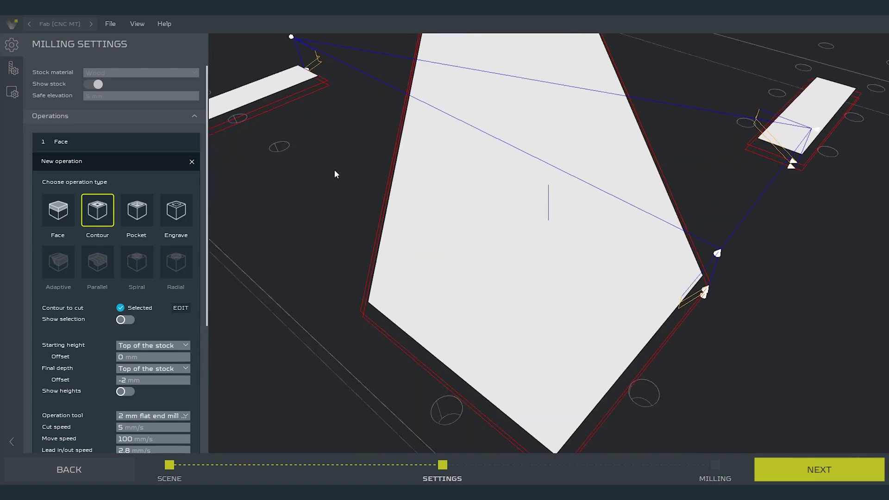
scroll(343, 172, "down", 3)
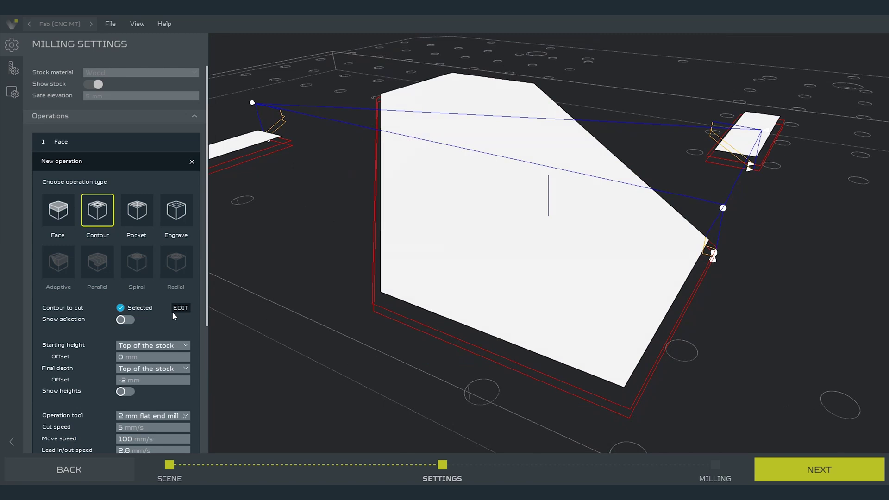
scroll(147, 324, "down", 3)
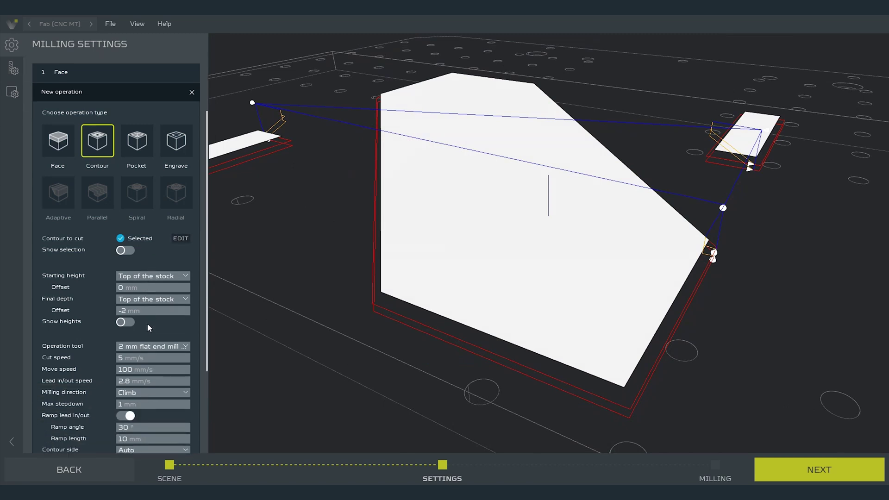
scroll(147, 324, "down", 1)
- Set the contour side to Auto and apply the Contour operation
left_click(145, 340)
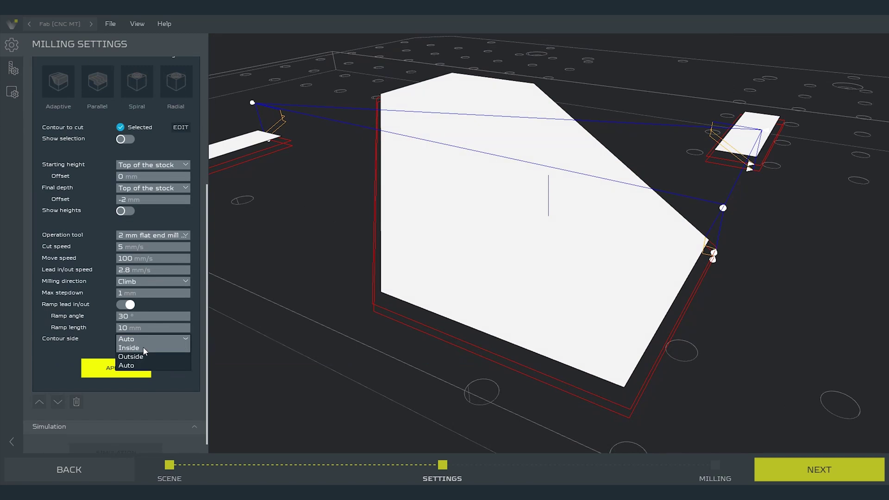
left_click(143, 346)
left_click(143, 345)
left_click(145, 356)
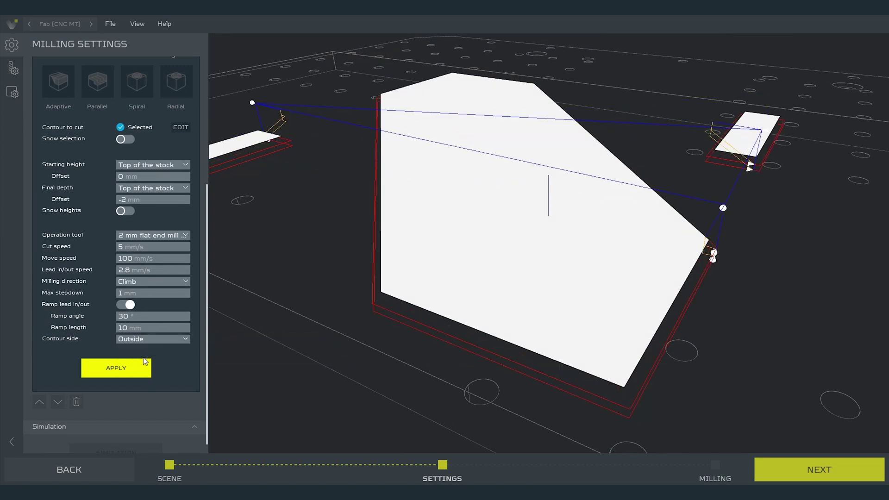
left_click(145, 339)
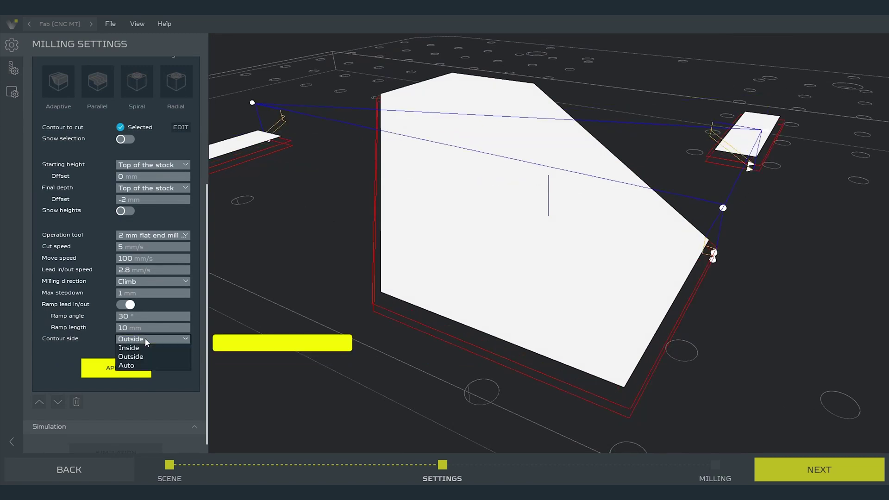
left_click(137, 365)
left_click(138, 368)
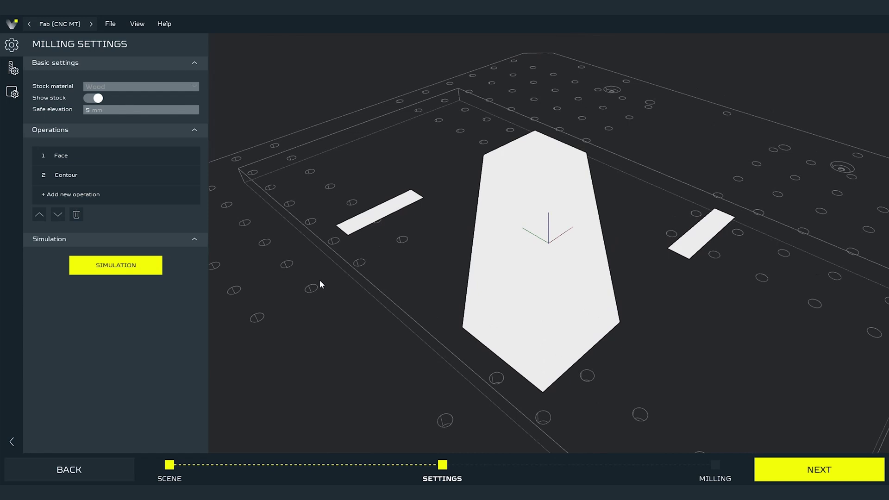
- Add a Pocket operation and select the three logo planes as its pocket areas
left_click(115, 198)
left_click(137, 244)
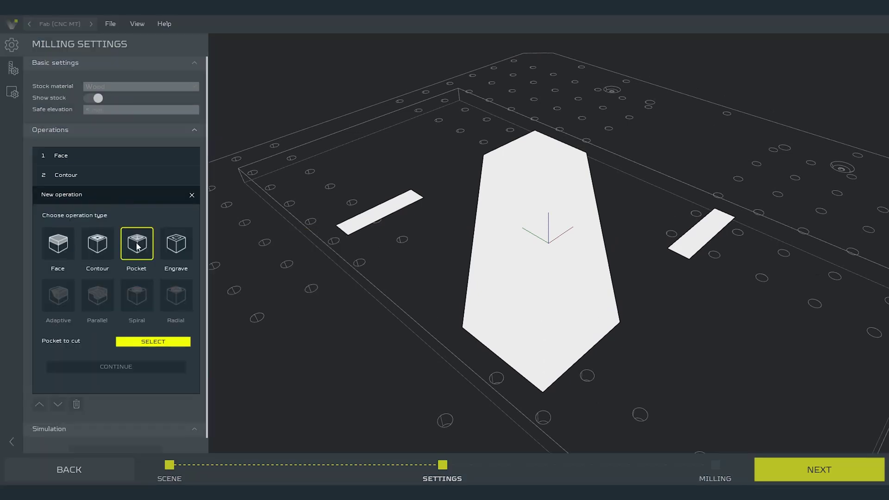
left_click(151, 342)
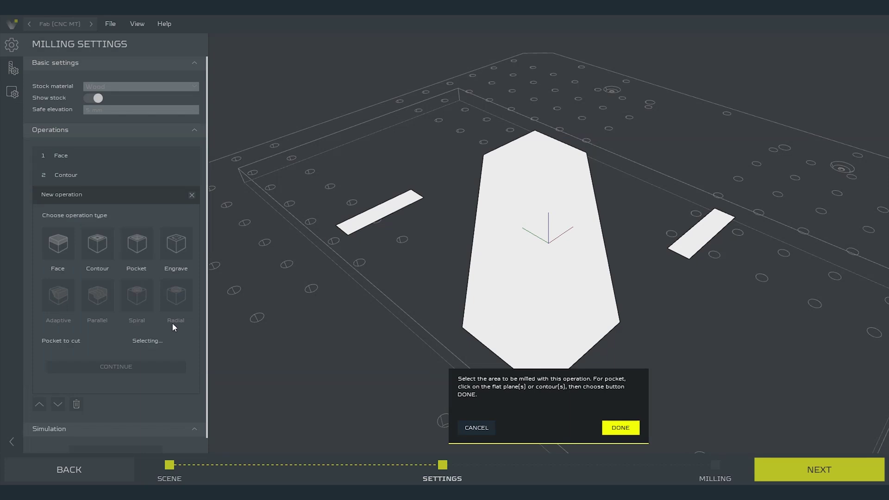
left_click(377, 209)
left_click(570, 210)
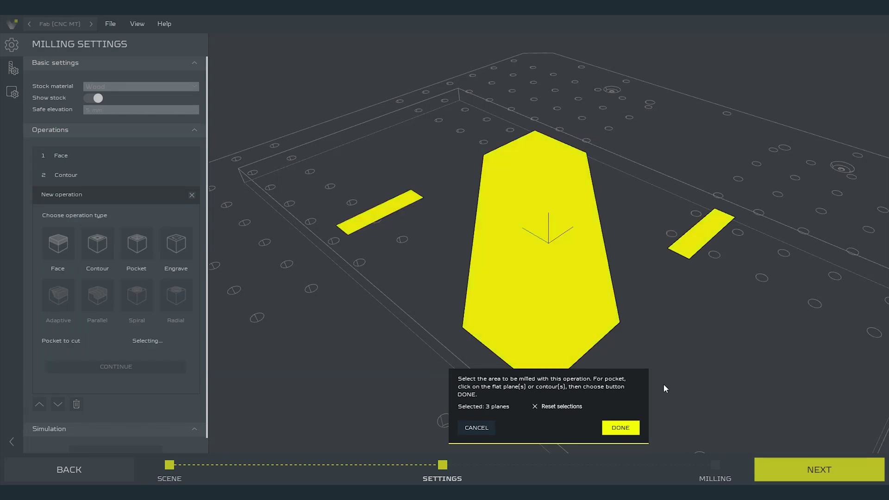
left_click(632, 426)
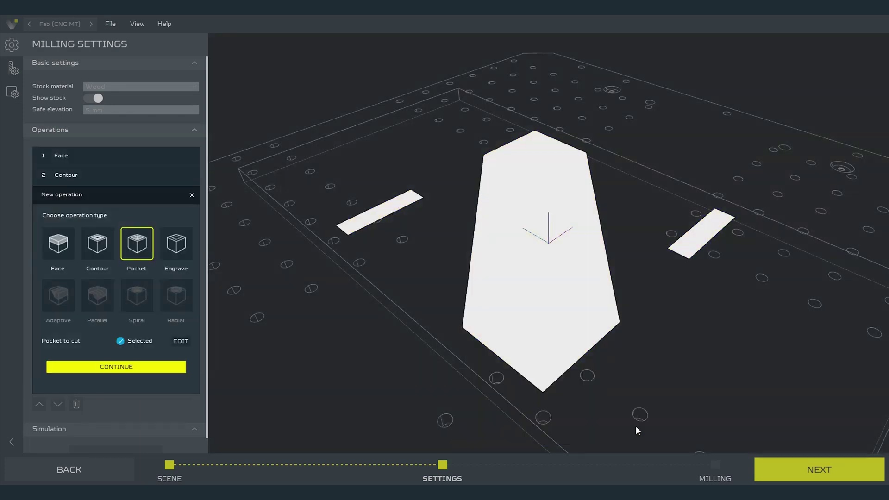
- Set the pocket's final depth to Top of the stock with an offset of -3
left_click(178, 368)
scroll(155, 324, "down", 2)
left_click(156, 320)
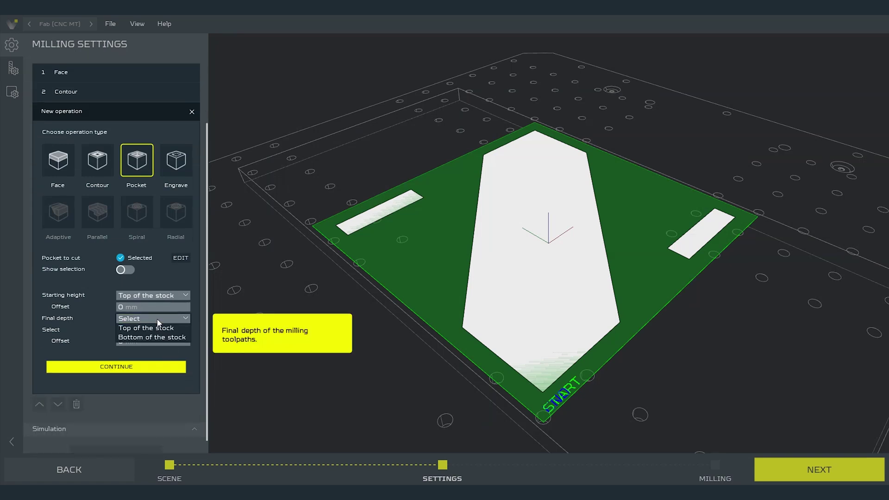
left_click(157, 329)
left_click(152, 330)
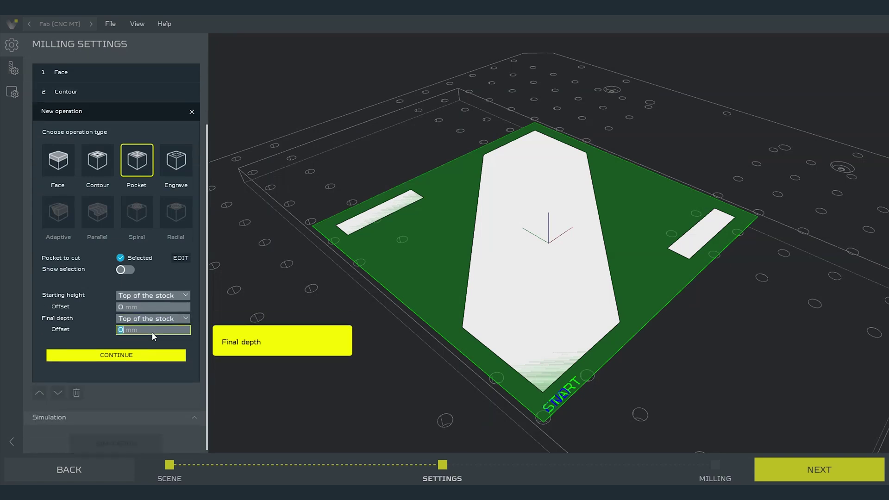
type("-3")
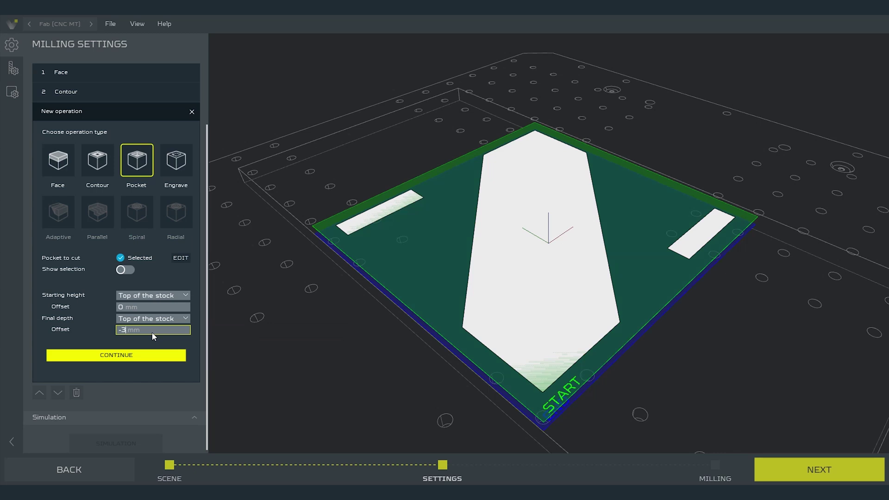
- Choose the 2 mm flat end mill as the pocket's cutting tool
left_click(151, 352)
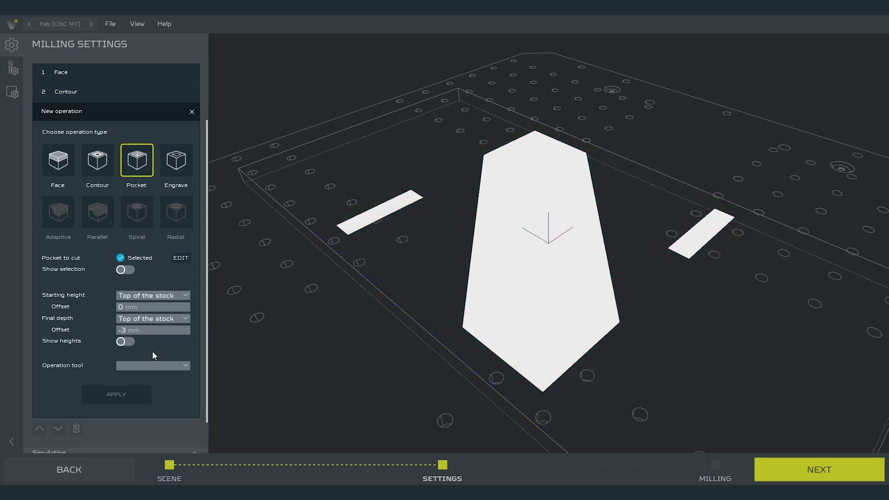
left_click(162, 367)
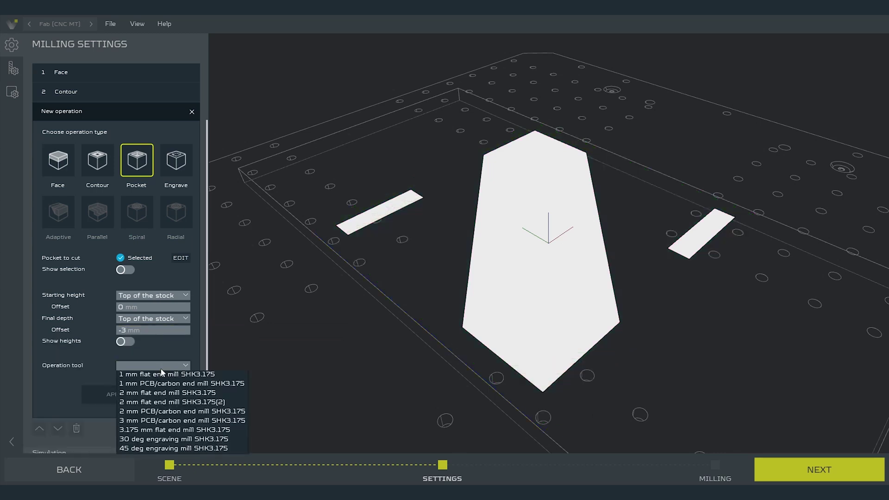
left_click(170, 392)
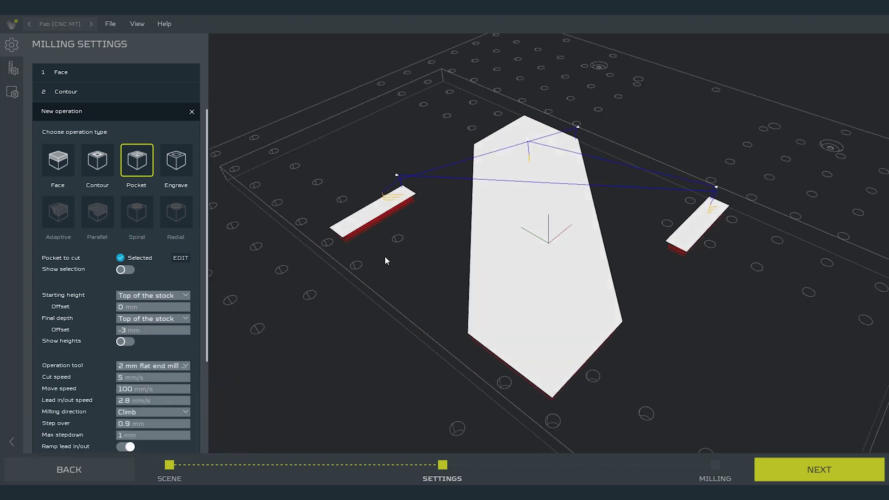
scroll(433, 273, "up", 8)
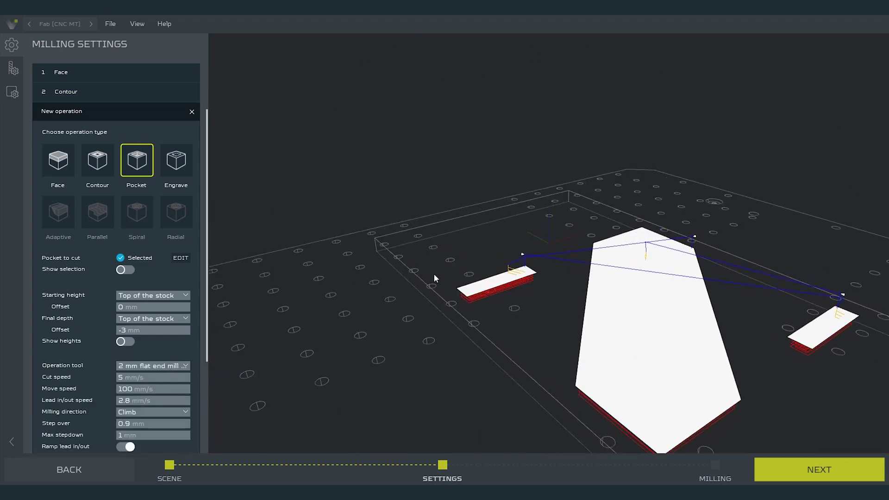
- Change the Pocket's max stepdown to 2 mm and apply the operation
left_click_drag(530, 315, 530, 343)
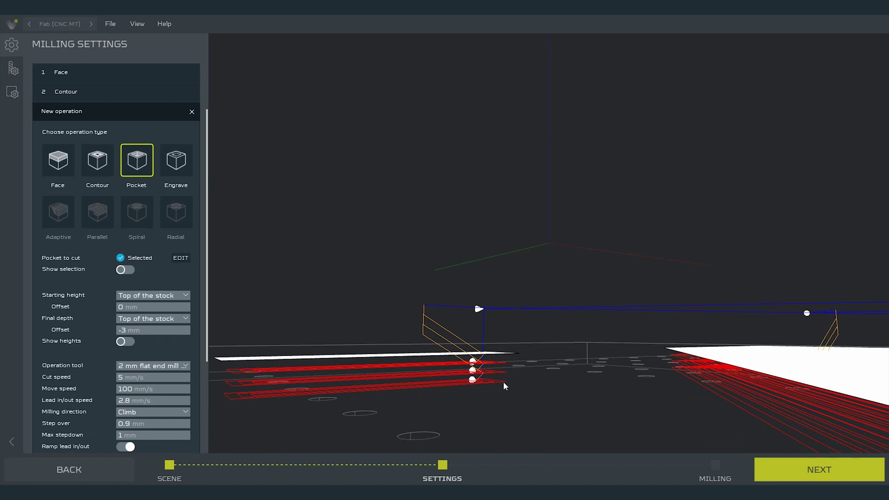
left_click(128, 436)
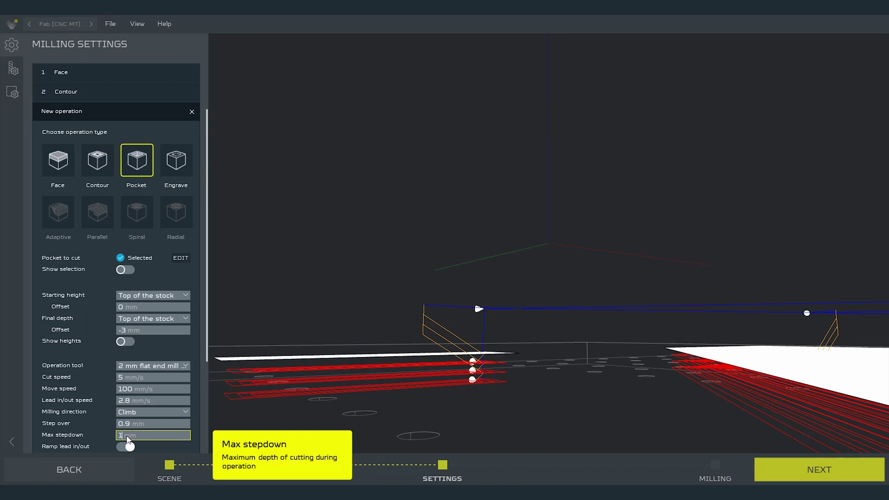
double_click(127, 437)
type("2")
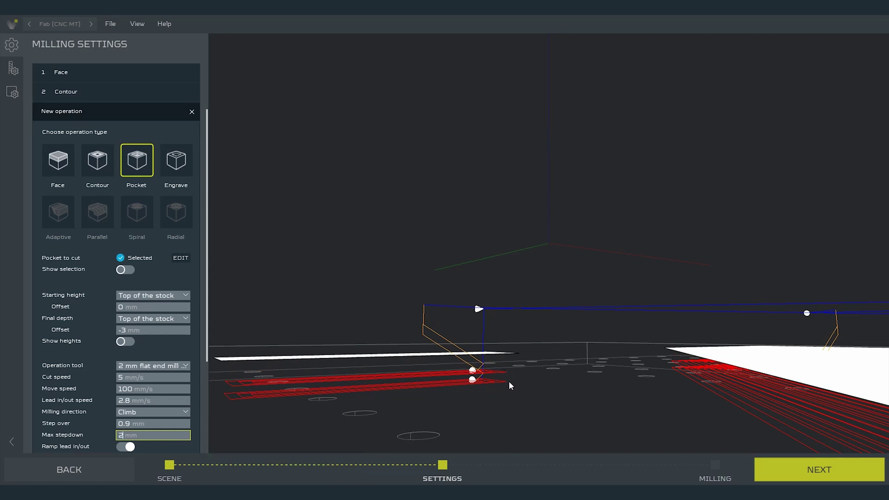
scroll(171, 354, "down", 3)
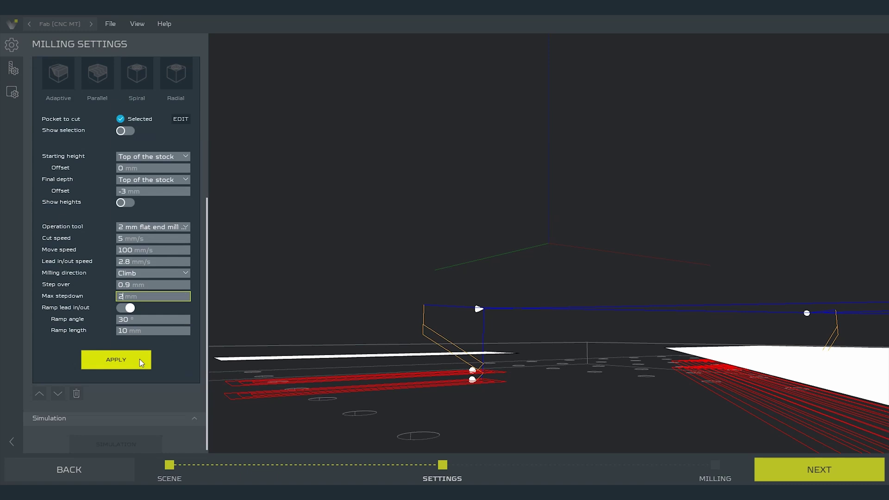
left_click(140, 361)
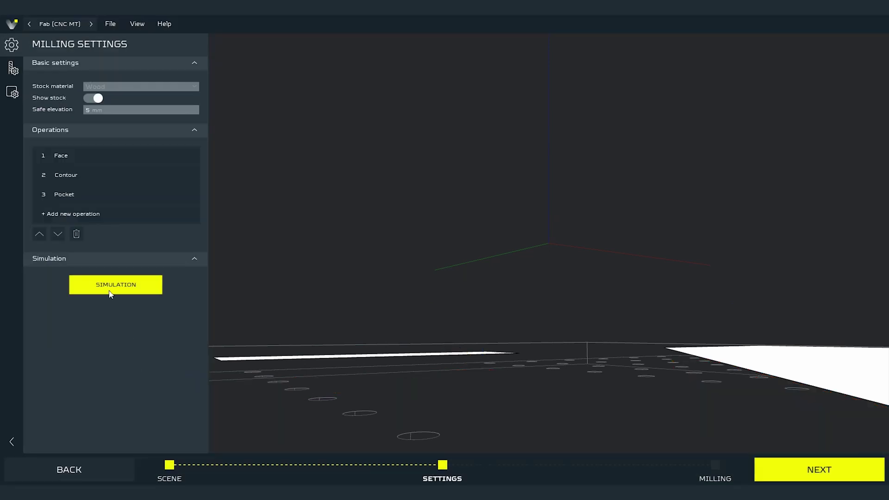
- Orbit to centre the hexagonal pocket, then start a fourth operation of type Engrave
left_click_drag(319, 254, 352, 277)
scroll(360, 286, "down", 5)
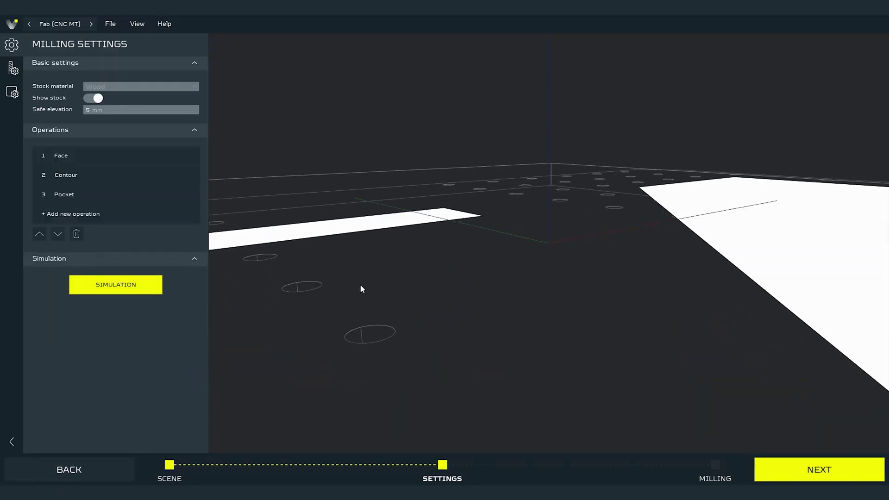
left_click_drag(432, 302, 324, 274)
left_click(145, 213)
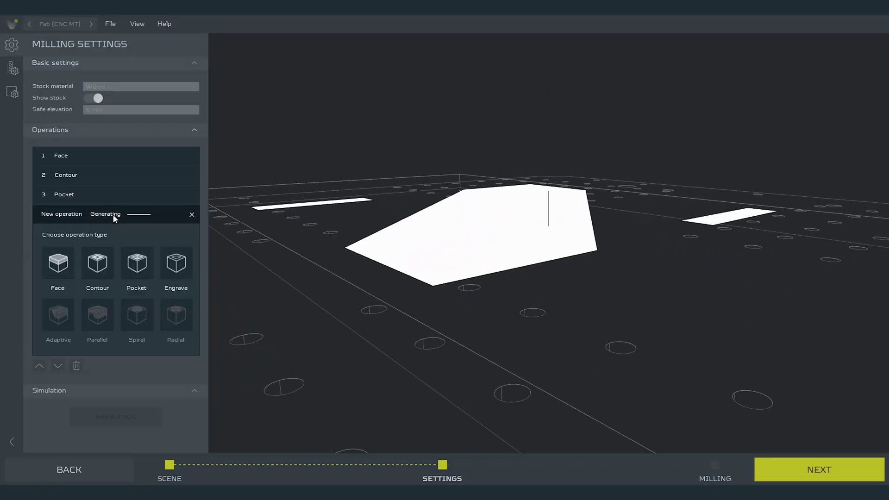
left_click(176, 263)
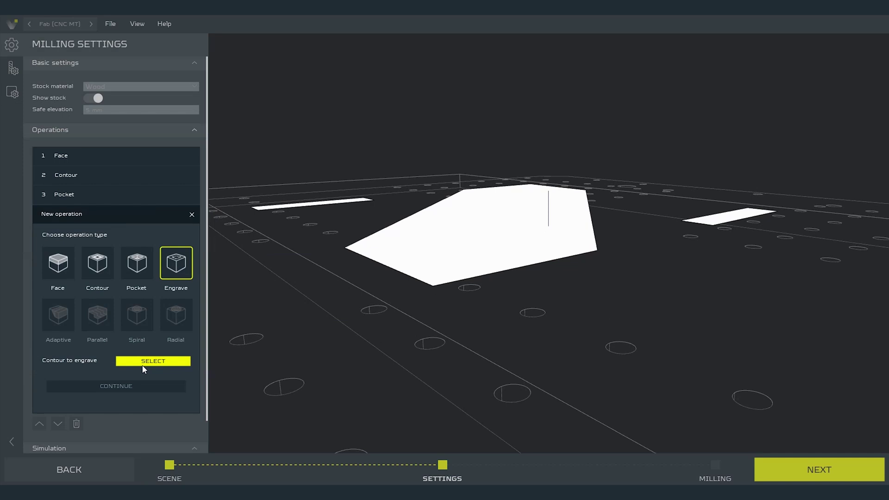
- Select the left strip, hexagon and right rectangle contours for engraving
left_click(143, 363)
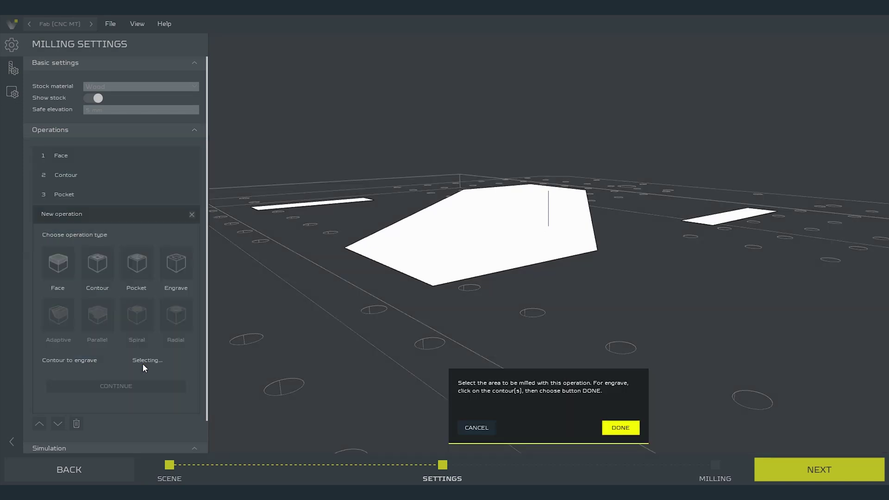
left_click(293, 207)
left_click(447, 285)
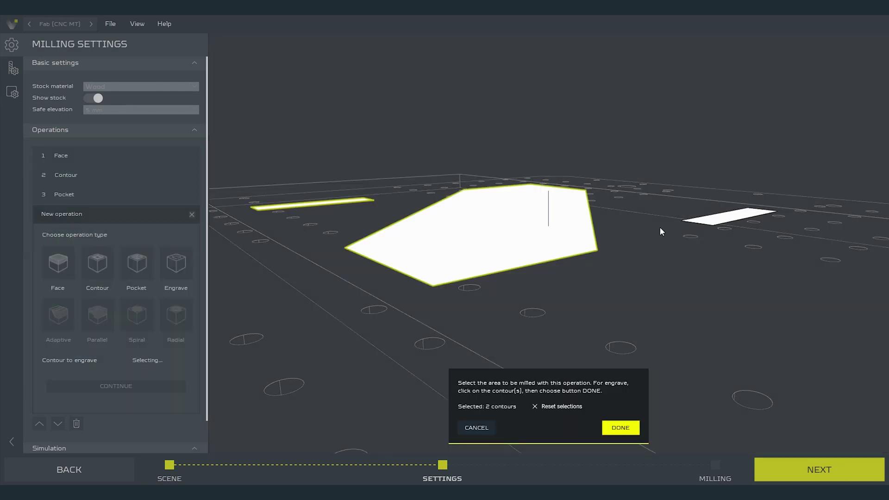
left_click(706, 226)
left_click(620, 427)
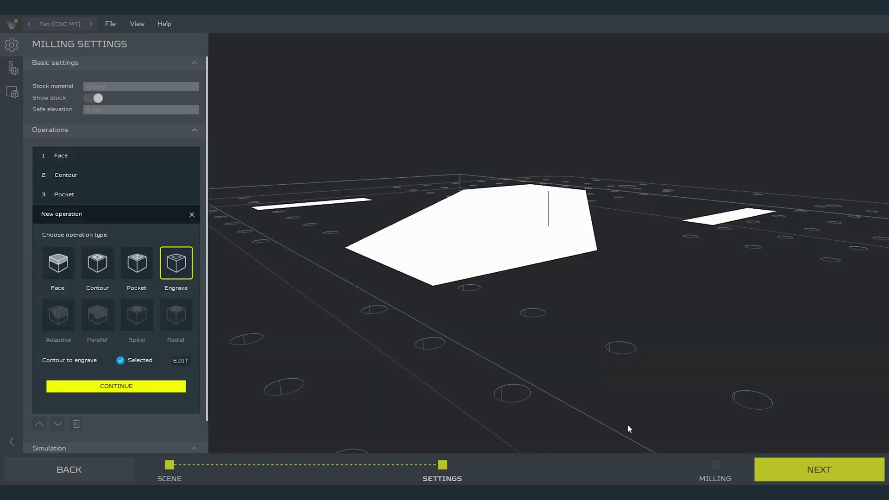
- Set the engrave's final depth to Top of the stock with an offset of -1
left_click(184, 386)
scroll(172, 379, "down", 3)
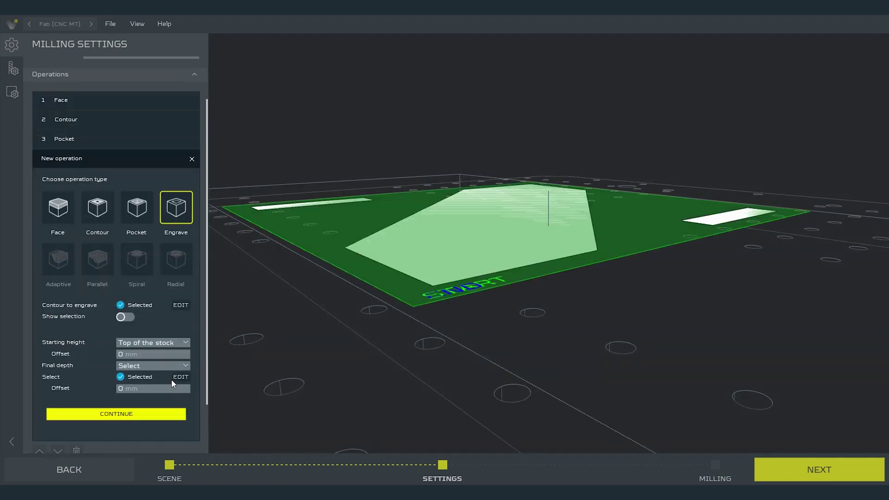
left_click(156, 352)
left_click(158, 362)
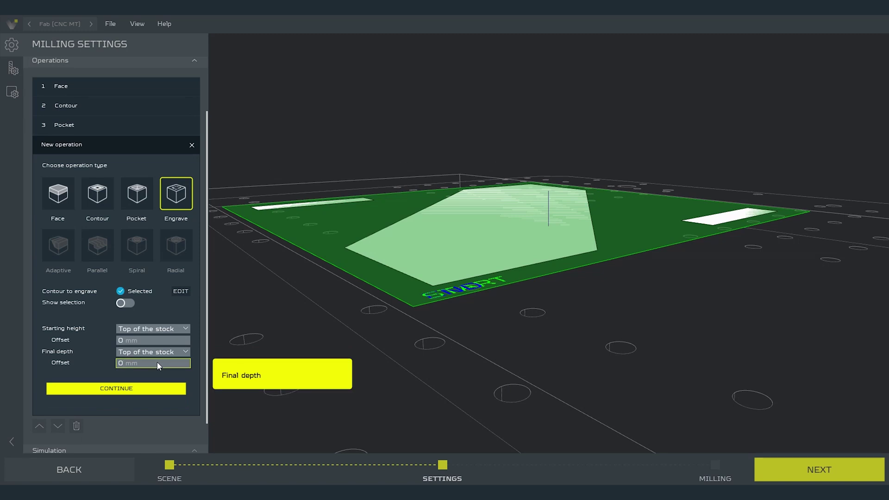
key("BackSpace")
type("-1")
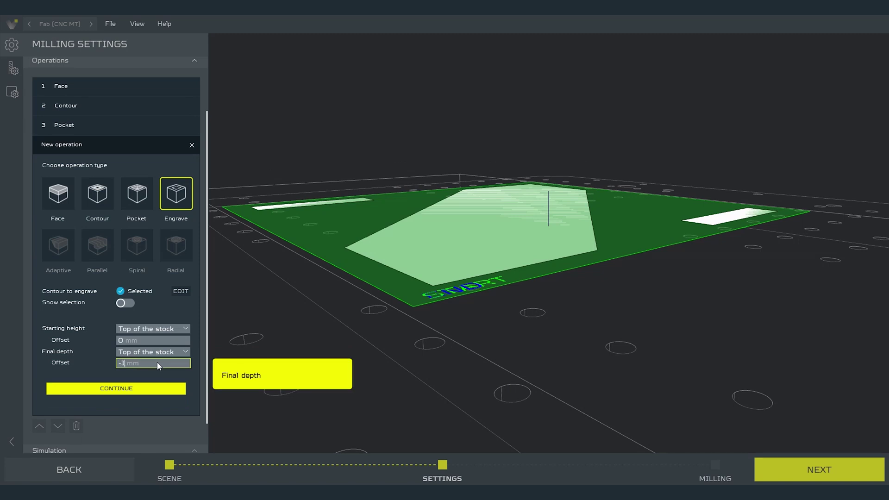
left_click(160, 388)
- Choose the 45 deg engraving mill and apply the Engrave operation
left_click(161, 400)
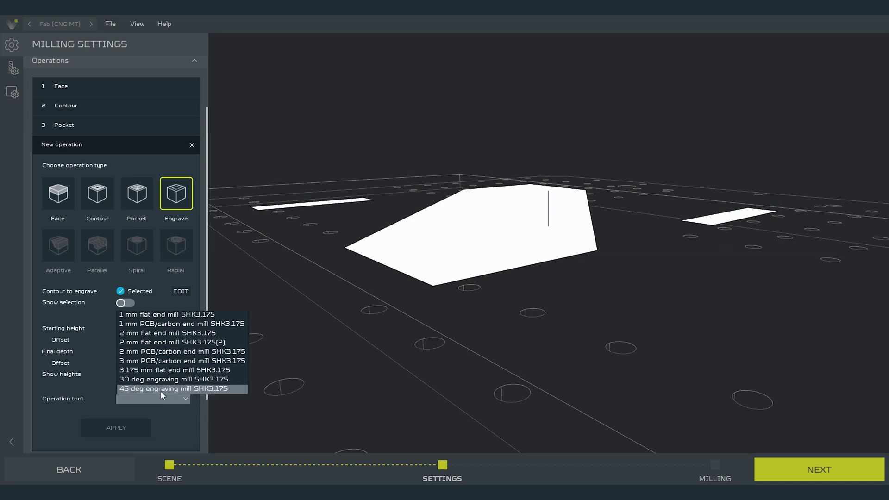
left_click(168, 389)
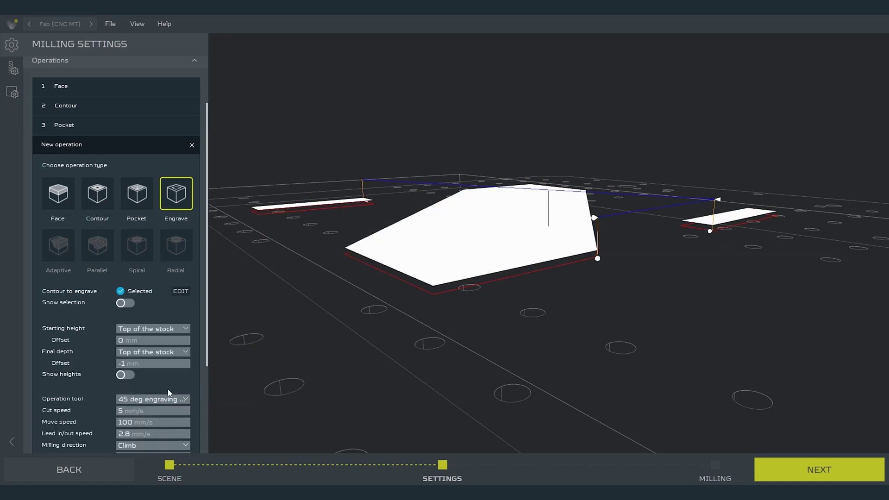
scroll(162, 395, "down", 3)
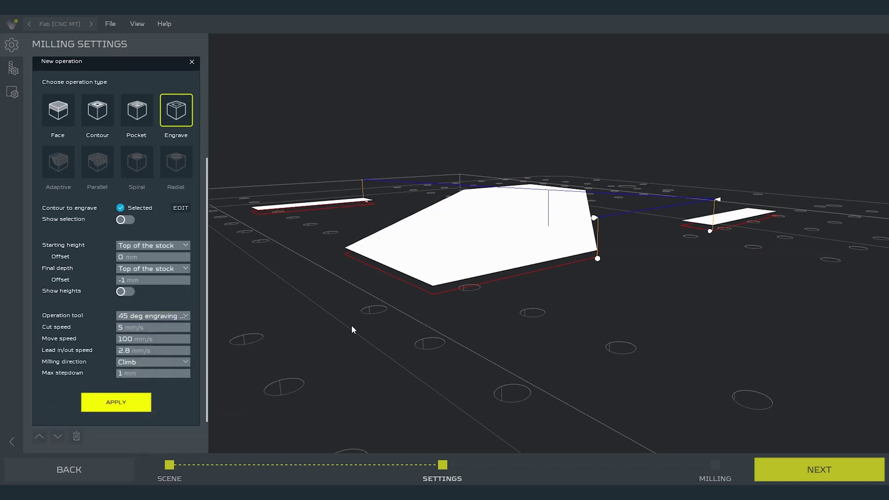
left_click_drag(351, 325, 352, 335)
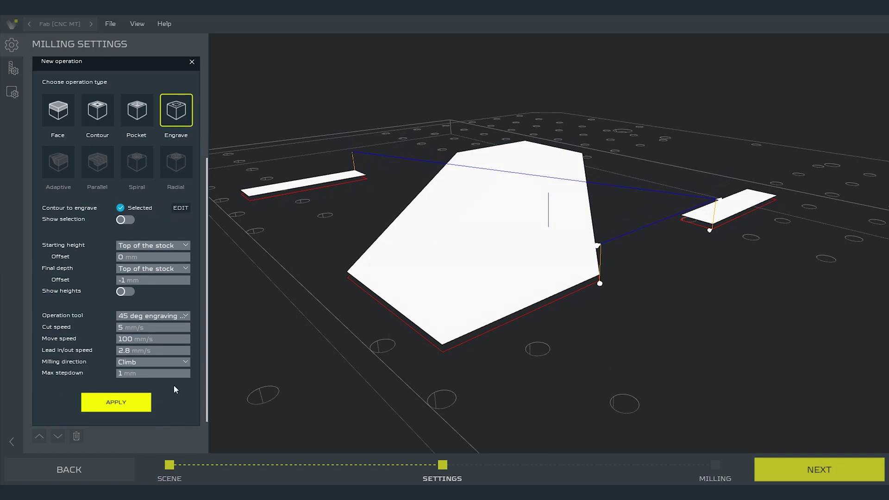
left_click(142, 400)
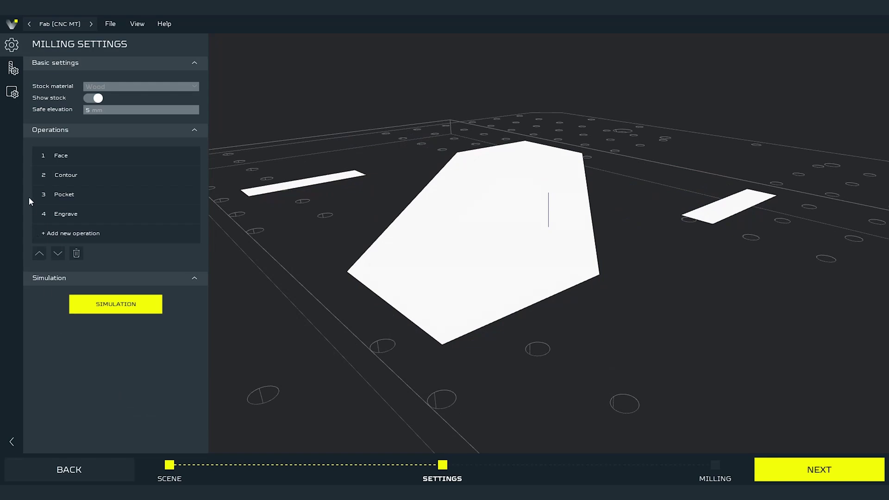
- Preview the Face, Contour, Pocket and Engrave toolpaths one after another
left_click(75, 157)
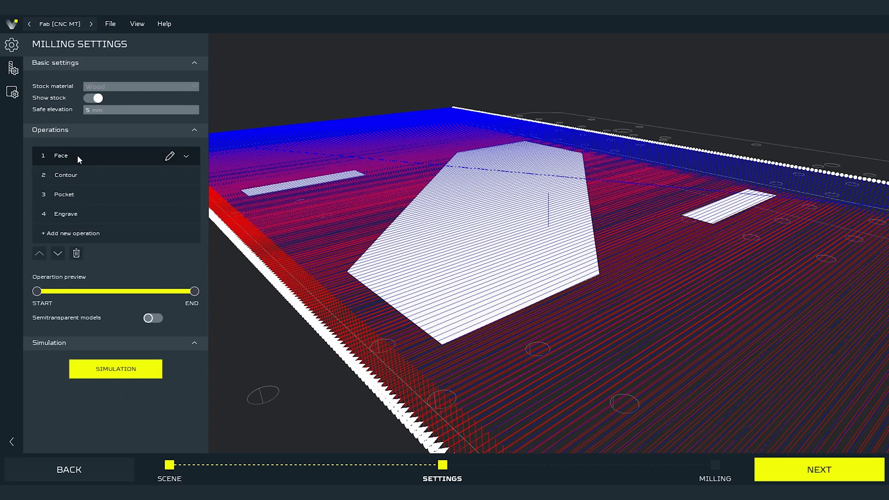
left_click(100, 175)
left_click(102, 193)
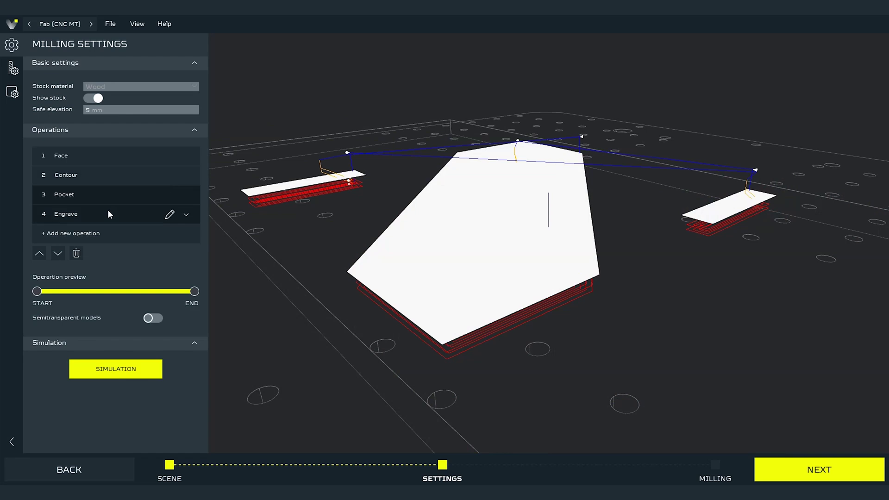
left_click(107, 209)
- Delete the Face, Contour and Engrave operations, leaving Pocket's toolpath shown
left_click(93, 157)
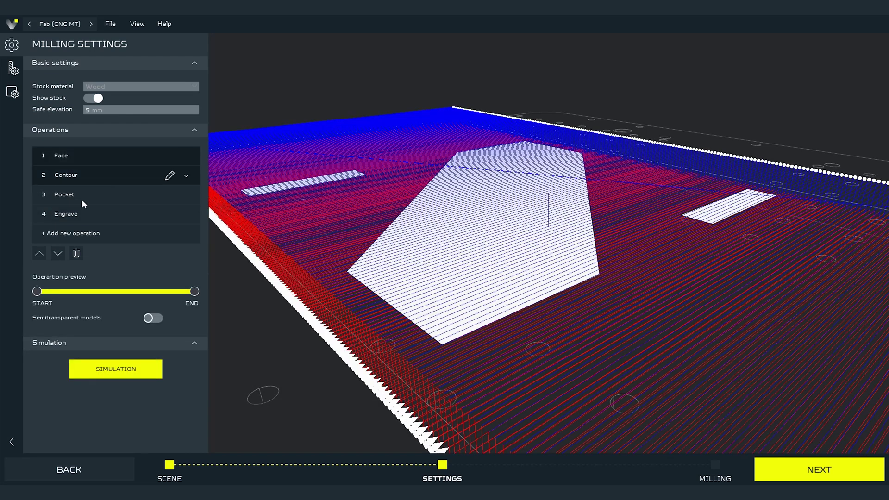
left_click(76, 253)
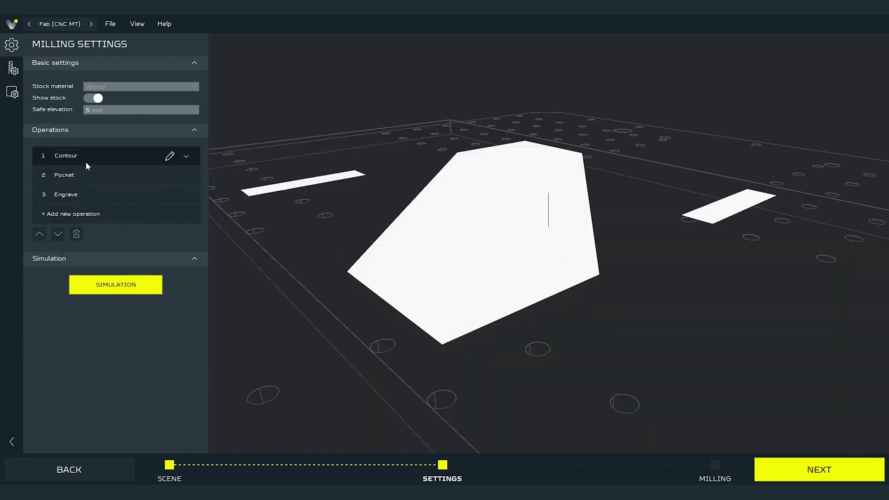
left_click(85, 160)
left_click(77, 235)
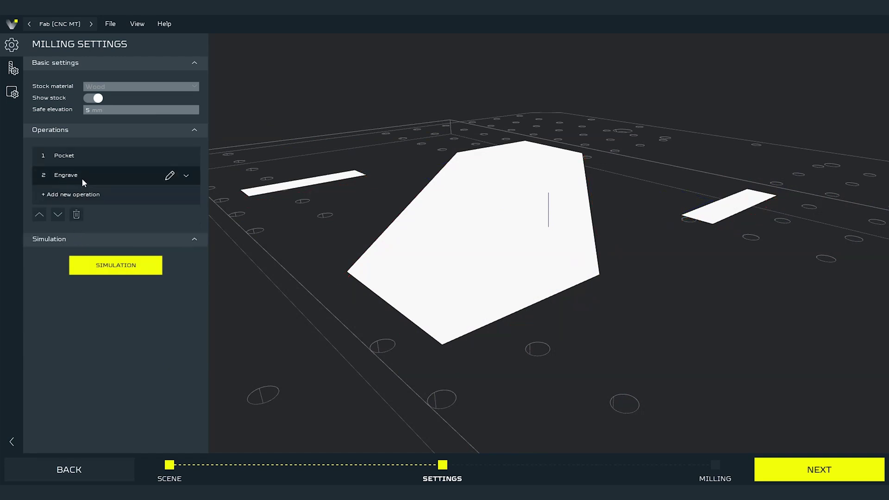
left_click(82, 178)
left_click(78, 214)
left_click(110, 160)
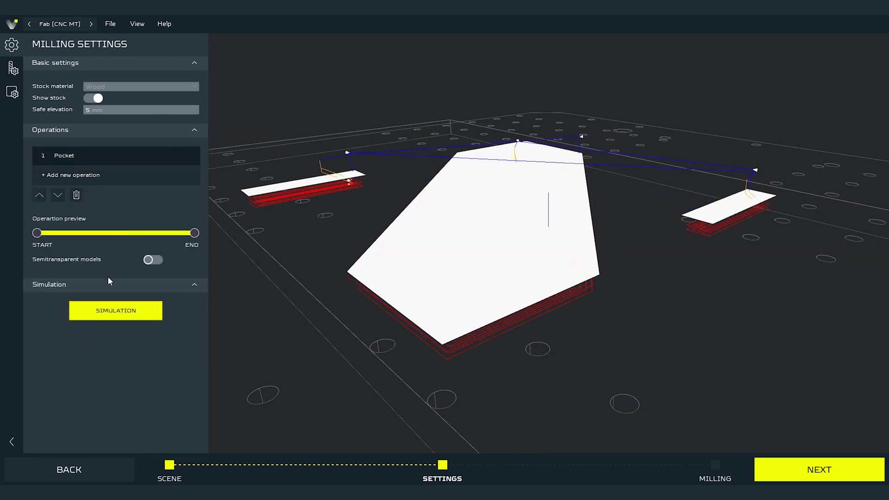
- Load and play the Pocket milling simulation, then rotate and zoom to see the whole stock
left_click(107, 309)
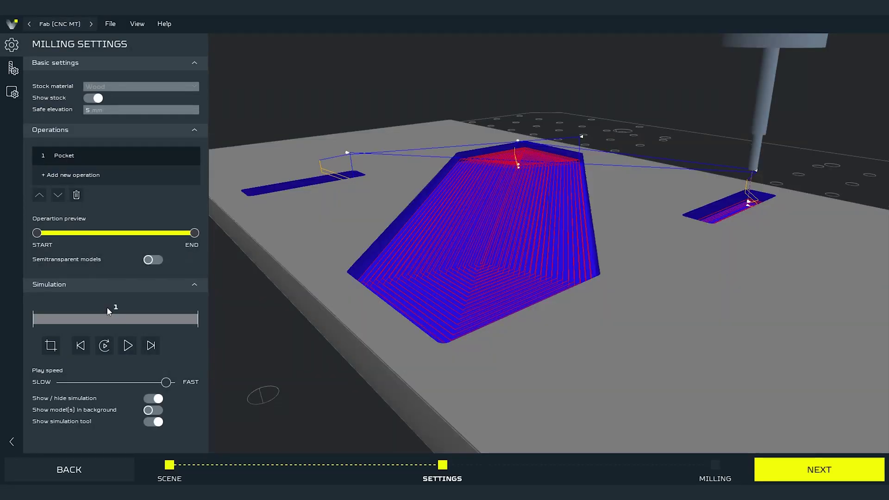
left_click(128, 346)
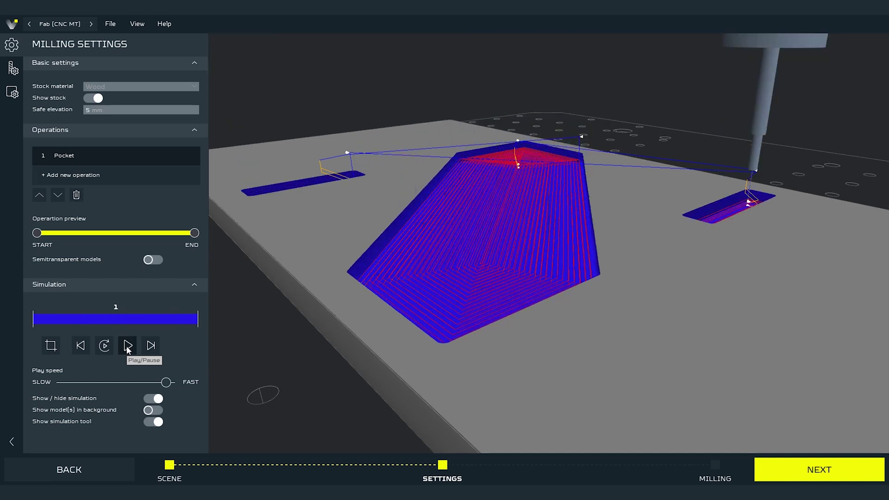
left_click_drag(271, 299, 297, 312)
scroll(297, 312, "down", 6)
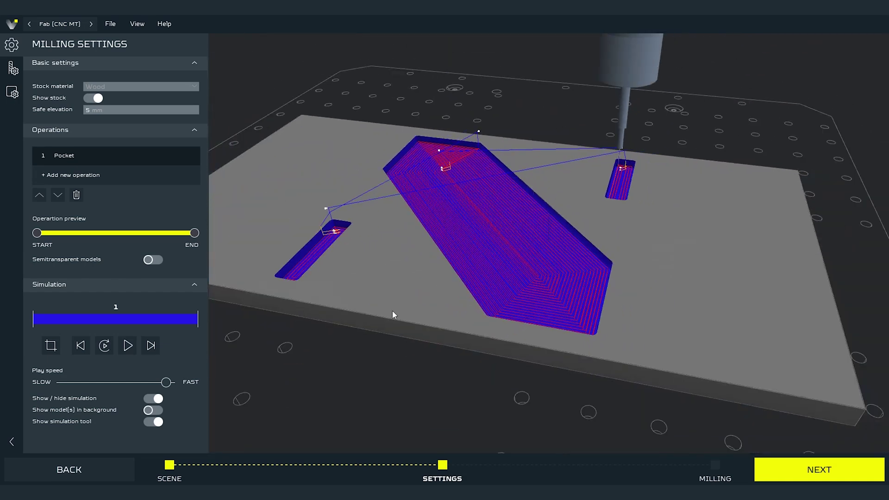
- Advance to the Milling stage to generate the Pocket G-code
left_click(804, 471)
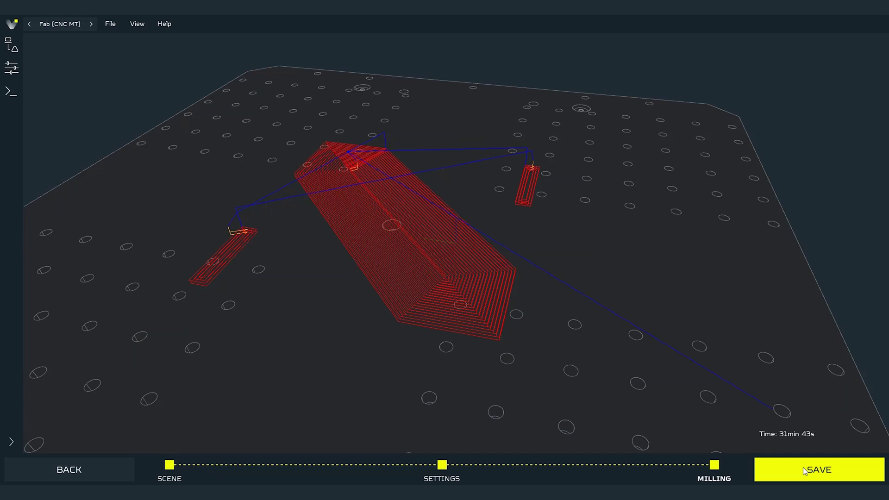